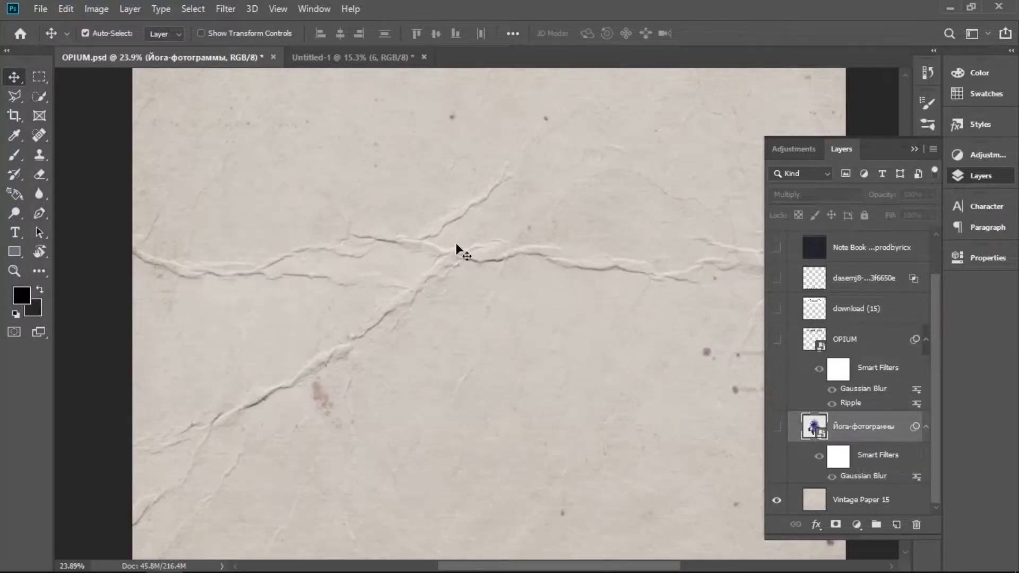
- Turn on the Йога-фотограммы, OPIUM and download (15) layers above the vintage paper in OPIUM.psd
{"action": "scroll", "coordinate": [463, 255], "scroll_direction": "up", "scroll_amount": 1}
{"action": "left_click", "coordinate": [776, 428]}
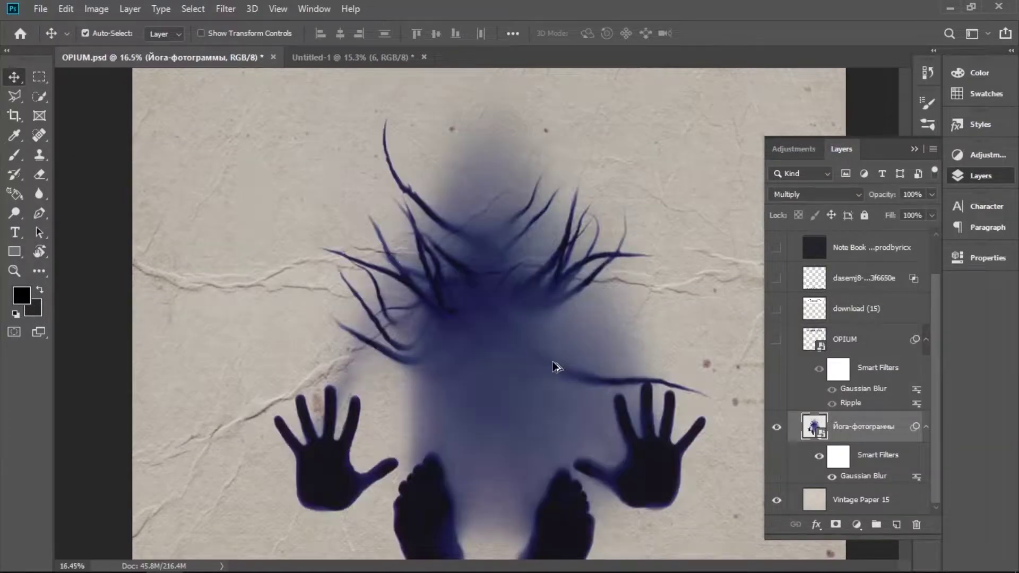
{"action": "scroll", "coordinate": [556, 364], "scroll_direction": "down", "scroll_amount": 2}
{"action": "scroll", "coordinate": [525, 395], "scroll_direction": "up", "scroll_amount": 1}
{"action": "left_click", "coordinate": [776, 339]}
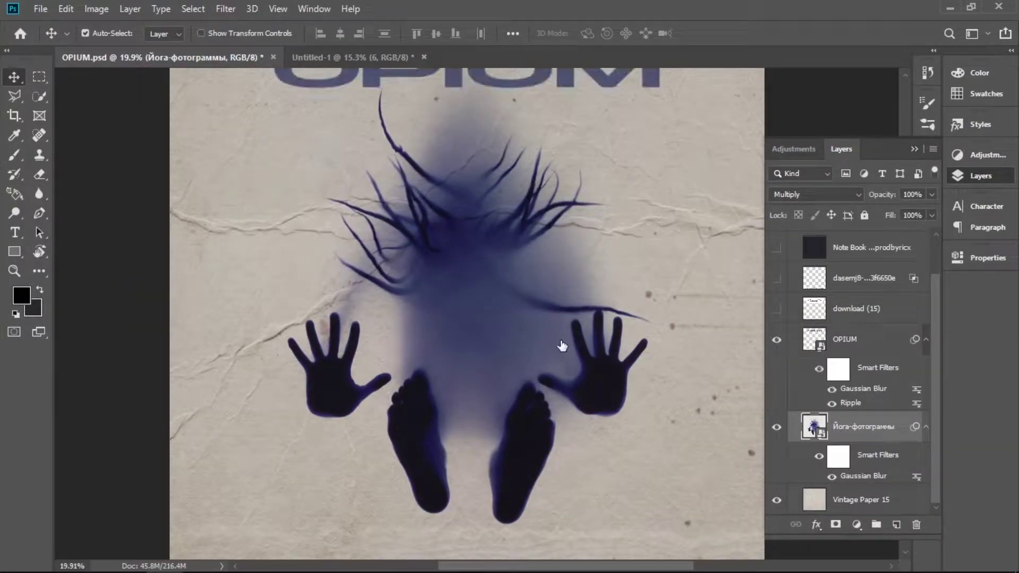
{"action": "scroll", "coordinate": [472, 196], "scroll_direction": "up", "scroll_amount": 3}
- Examine the finished poster's print details and the credits block along its lower edge
{"action": "scroll", "coordinate": [444, 142], "scroll_direction": "up", "scroll_amount": 2}
{"action": "left_click", "coordinate": [777, 309]}
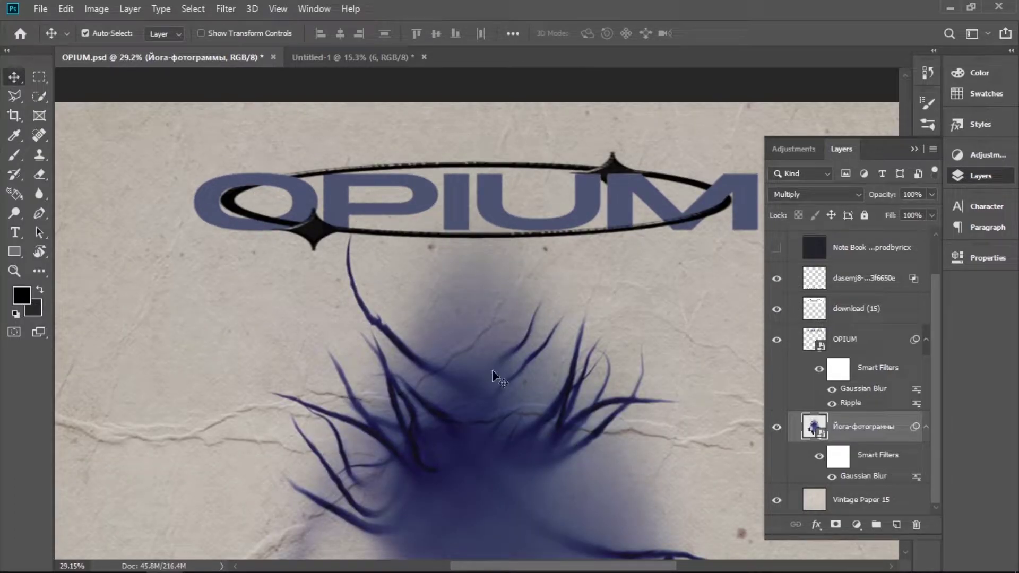
{"action": "scroll", "coordinate": [601, 323], "scroll_direction": "down", "scroll_amount": 4}
{"action": "scroll", "coordinate": [601, 322], "scroll_direction": "down", "scroll_amount": 2}
{"action": "scroll", "coordinate": [508, 499], "scroll_direction": "up", "scroll_amount": 1}
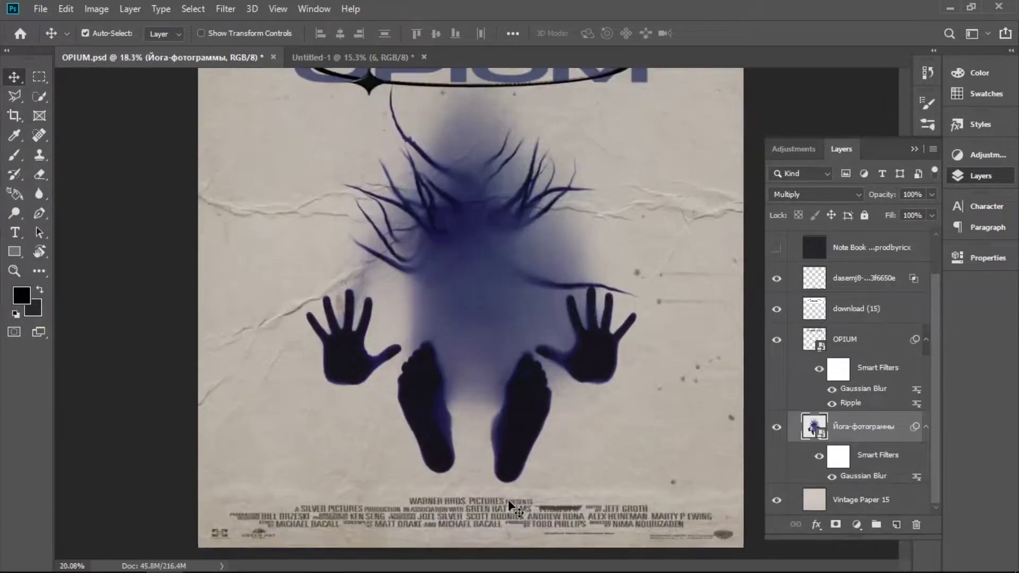
{"action": "scroll", "coordinate": [508, 499], "scroll_direction": "up", "scroll_amount": 1}
{"action": "scroll", "coordinate": [485, 480], "scroll_direction": "up", "scroll_amount": 1}
{"action": "scroll", "coordinate": [539, 415], "scroll_direction": "down", "scroll_amount": 2}
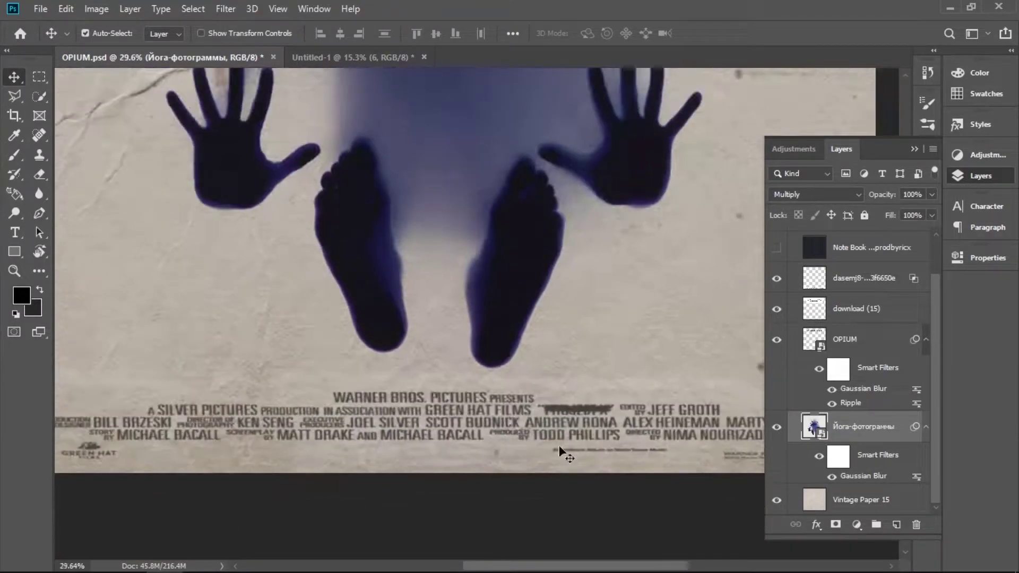
{"action": "scroll", "coordinate": [509, 422], "scroll_direction": "down", "scroll_amount": 1}
- Make the Note Book and Heavy Ink texture layers visible over the poster artwork
{"action": "scroll", "coordinate": [510, 421], "scroll_direction": "up", "scroll_amount": 1}
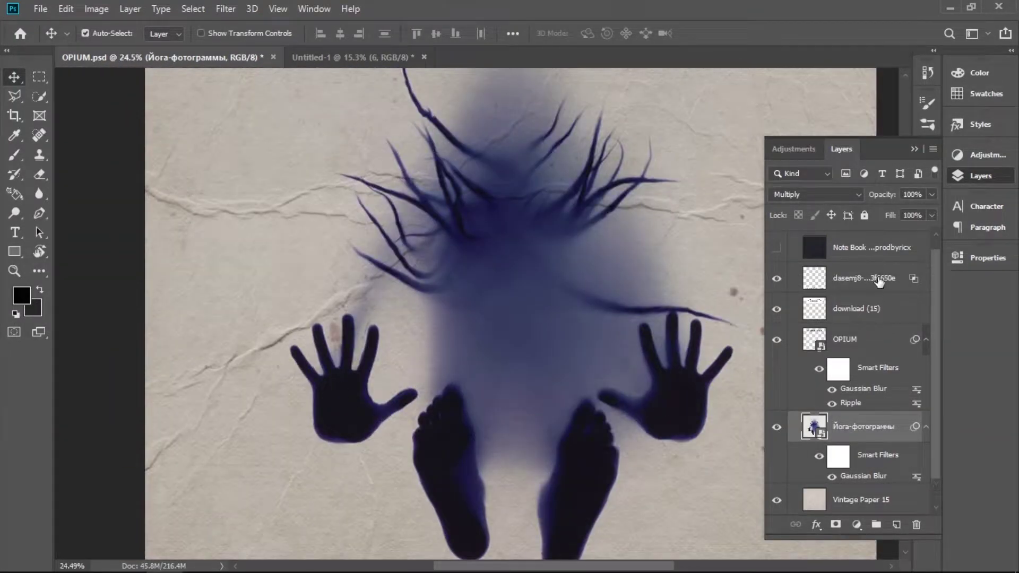
{"action": "scroll", "coordinate": [794, 293], "scroll_direction": "up", "scroll_amount": 1}
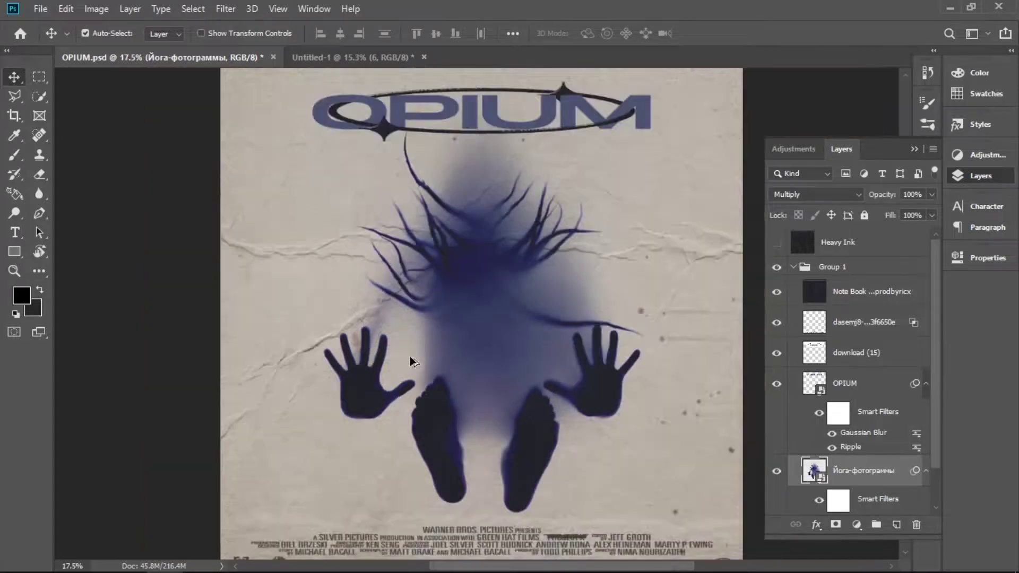
{"action": "scroll", "coordinate": [404, 356], "scroll_direction": "down", "scroll_amount": 1}
{"action": "scroll", "coordinate": [485, 340], "scroll_direction": "down", "scroll_amount": 1}
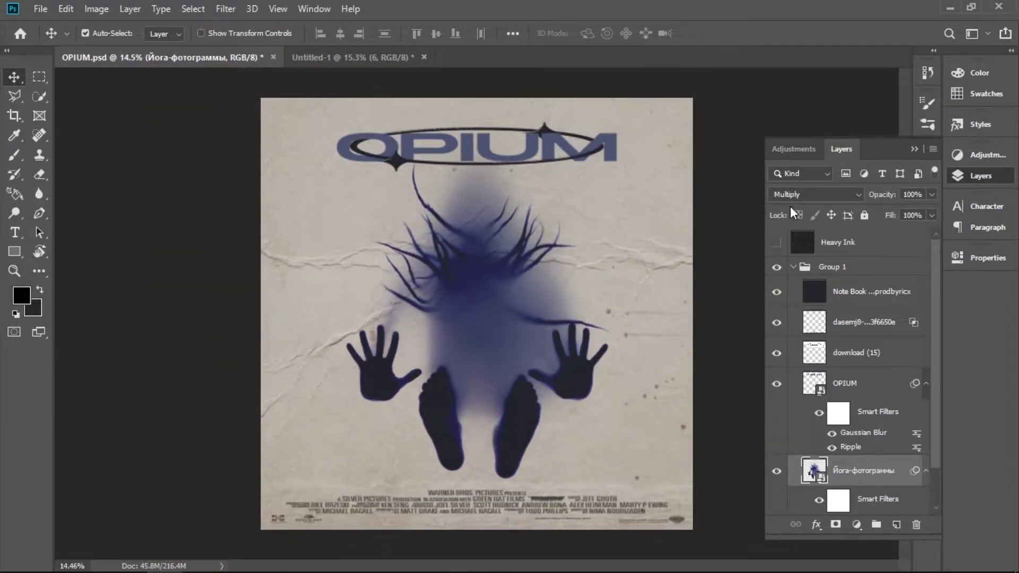
{"action": "left_click", "coordinate": [776, 244]}
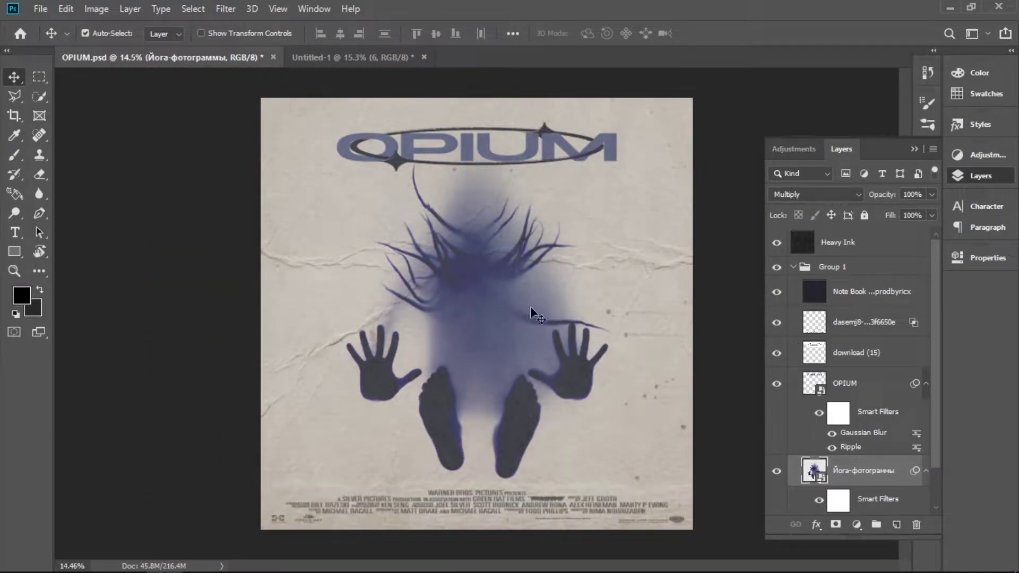
- In the Untitled-1 document, stretch paper layer 6 to 200% width and 166.67% height so it fills the canvas
{"action": "key", "text": "ctrl+Tab"}
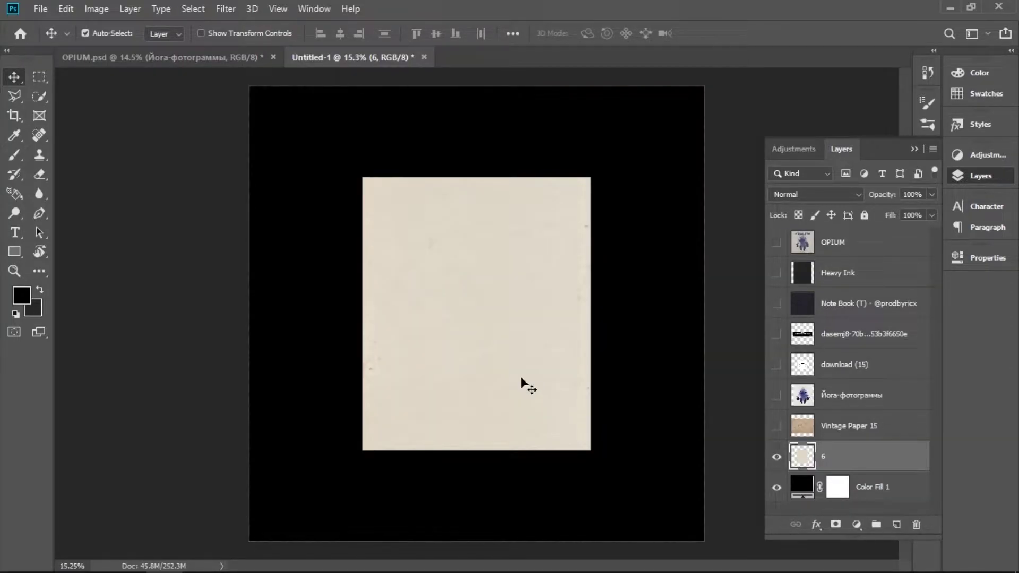
{"action": "scroll", "coordinate": [482, 363], "scroll_direction": "up", "scroll_amount": 2}
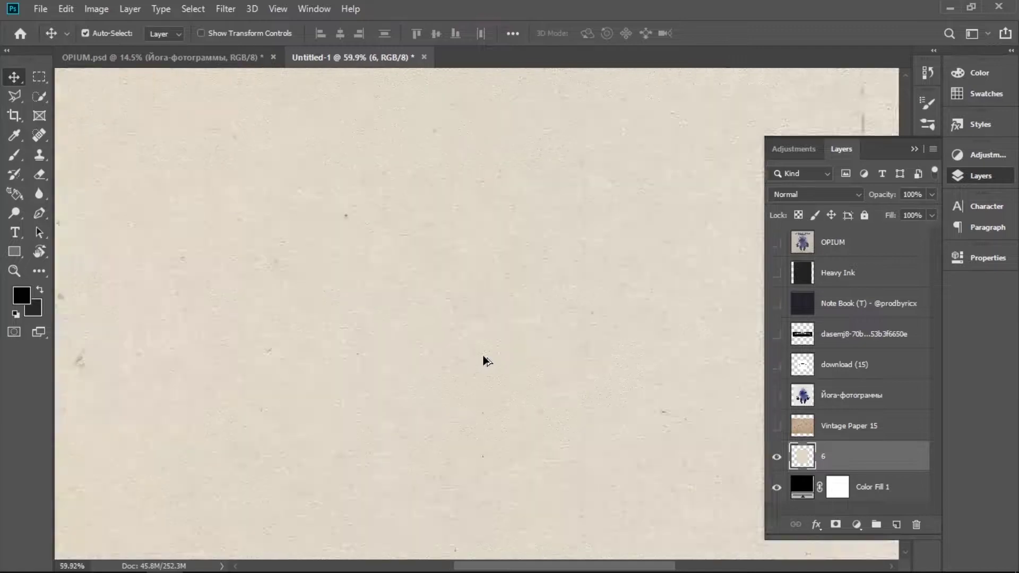
{"action": "scroll", "coordinate": [483, 361], "scroll_direction": "down", "scroll_amount": 1}
{"action": "scroll", "coordinate": [482, 357], "scroll_direction": "down", "scroll_amount": 2}
{"action": "scroll", "coordinate": [482, 357], "scroll_direction": "up", "scroll_amount": 1}
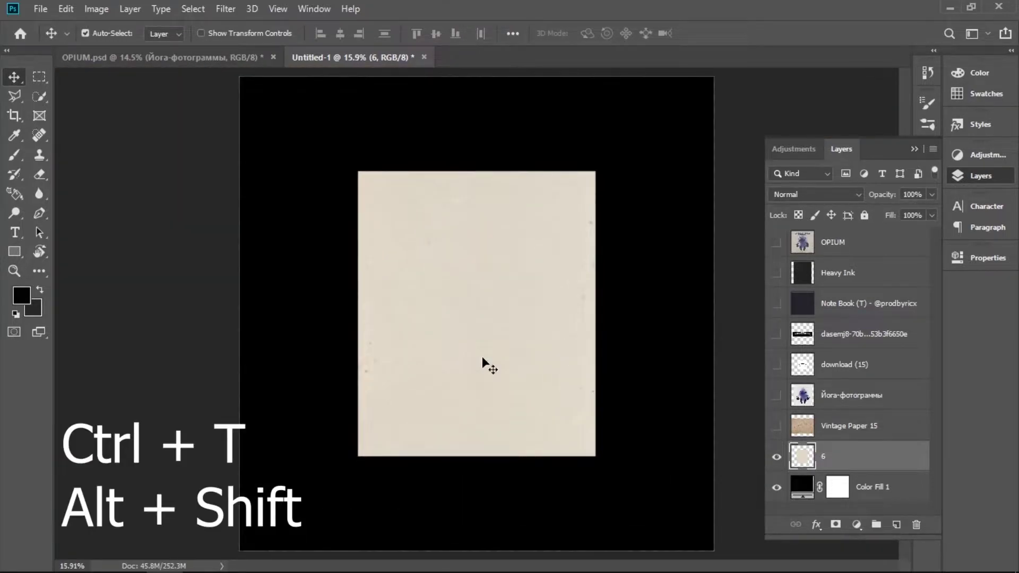
{"action": "key", "text": "ctrl+t"}
{"action": "left_click_drag", "start_coordinate": [593, 169], "coordinate": [714, 78]}
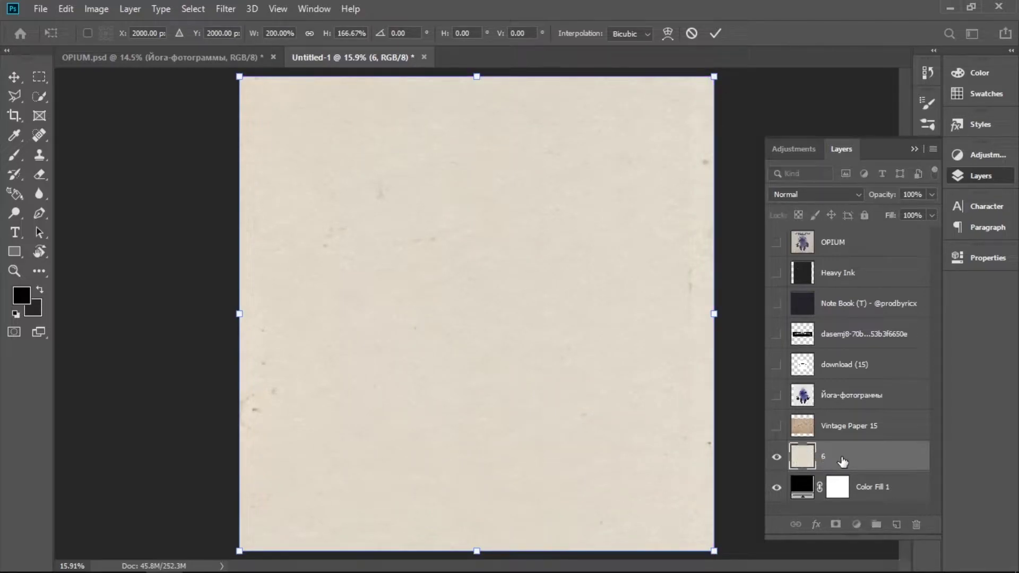
{"action": "key", "text": "Return"}
- Show the Йога-фотограммы layer and set its blend mode to Multiply over the paper
{"action": "left_click", "coordinate": [777, 397]}
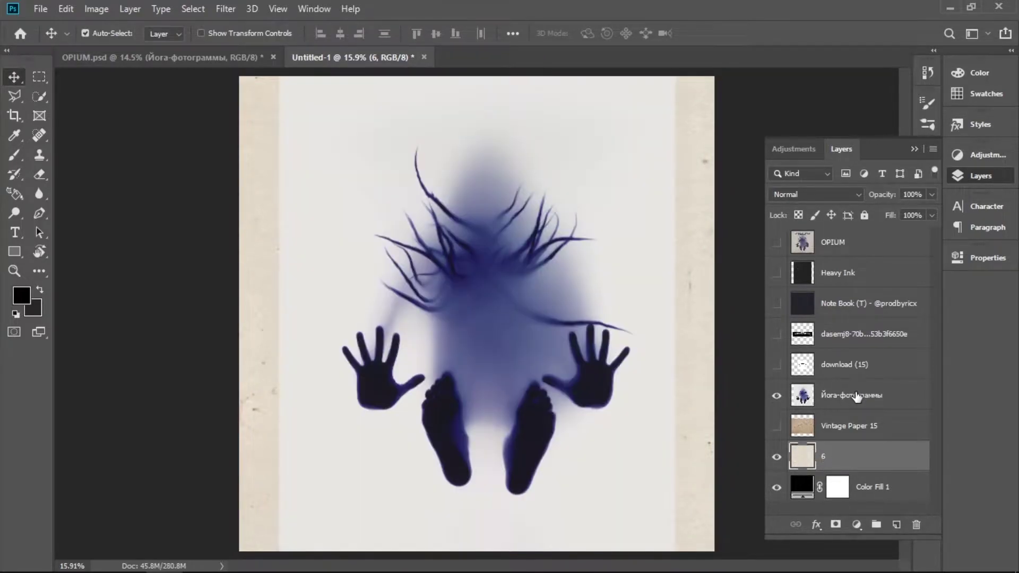
{"action": "left_click", "coordinate": [852, 396]}
{"action": "scroll", "coordinate": [571, 385], "scroll_direction": "down", "scroll_amount": 1}
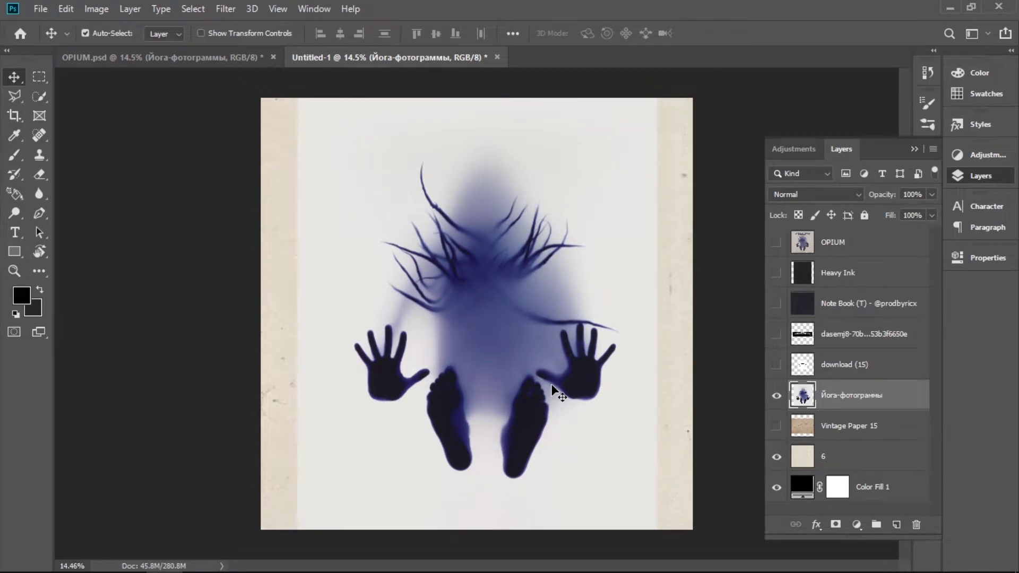
{"action": "scroll", "coordinate": [552, 385], "scroll_direction": "up", "scroll_amount": 1}
{"action": "left_click", "coordinate": [791, 194]}
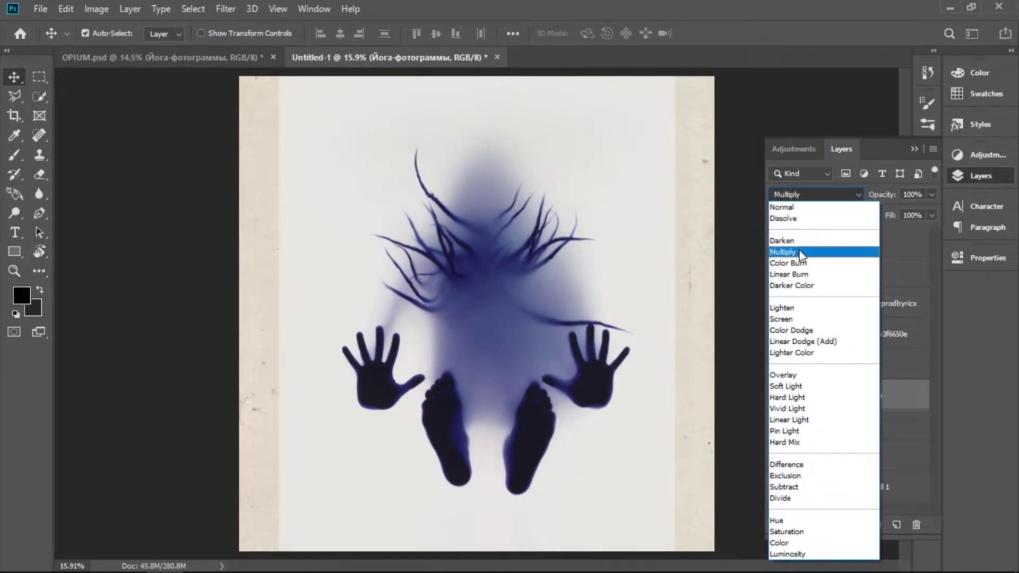
{"action": "left_click", "coordinate": [801, 254]}
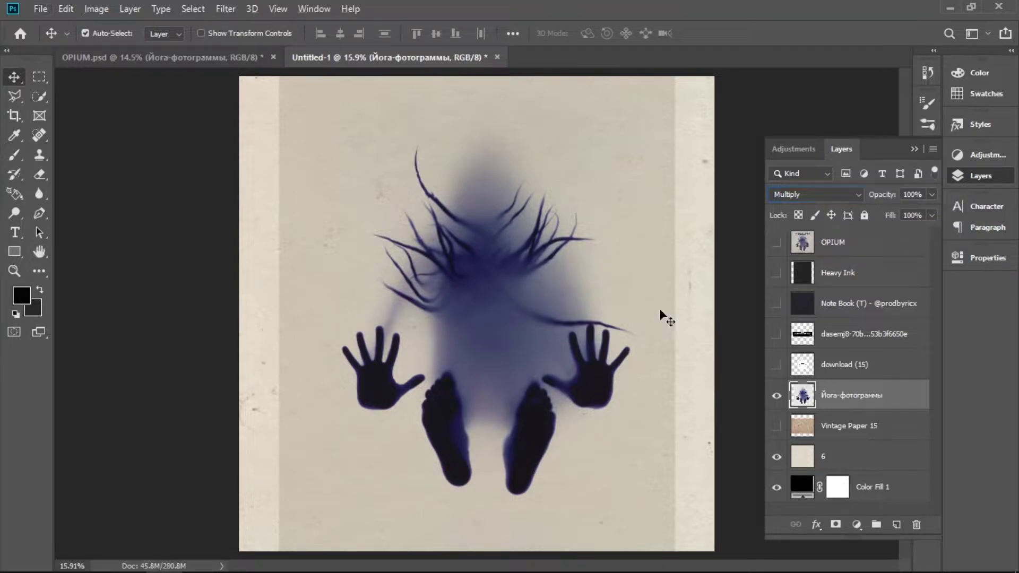
- Brighten the Йога-фотограммы layer's highlights with Curves so its background blends into the paper
{"action": "key", "text": "ctrl+m"}
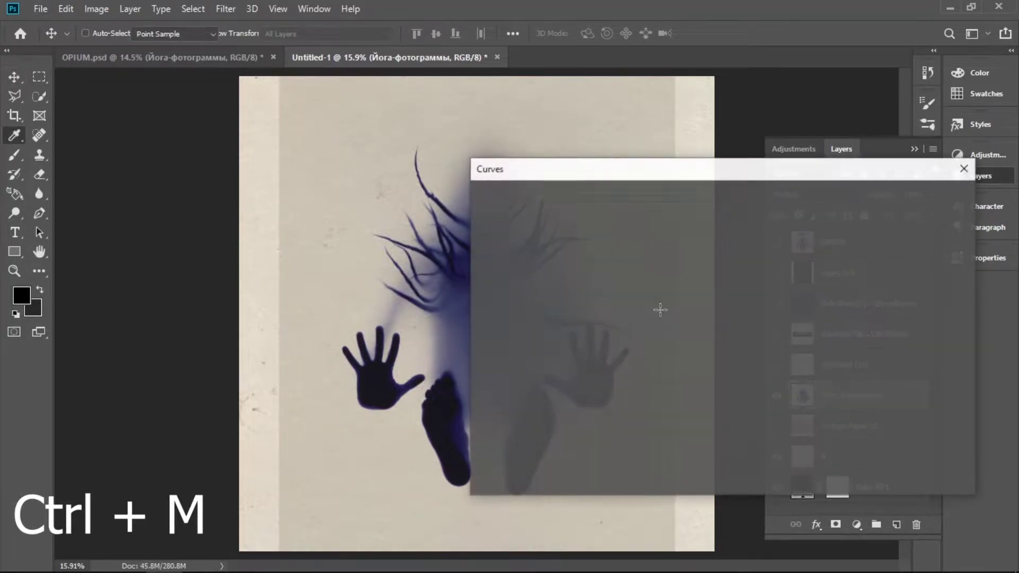
{"action": "left_click_drag", "start_coordinate": [733, 446], "coordinate": [706, 447]}
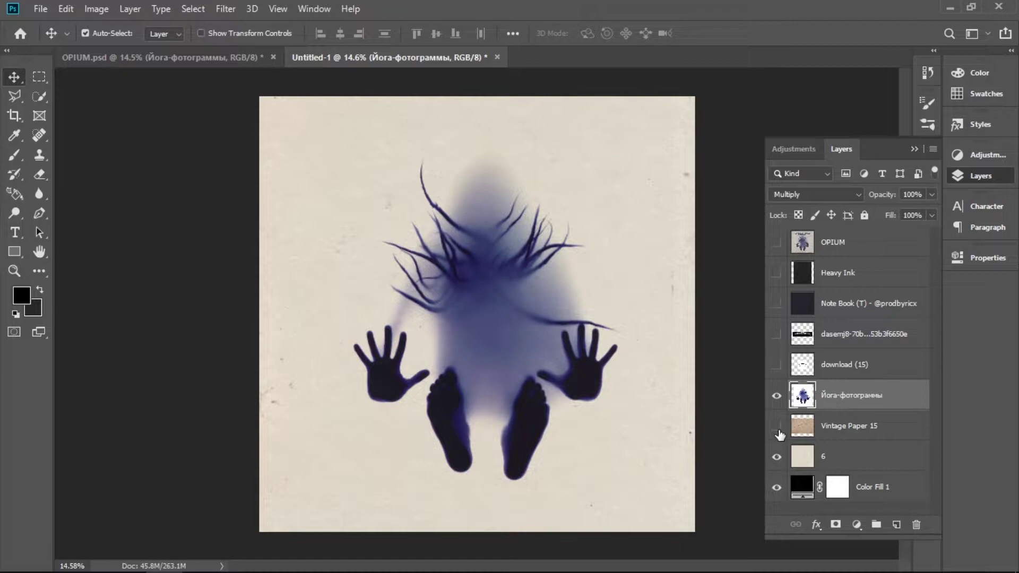
- Show the Vintage Paper 15 layer and adjust its Hue/Saturation to saturation -47 and lightness +42
{"action": "left_click", "coordinate": [777, 428]}
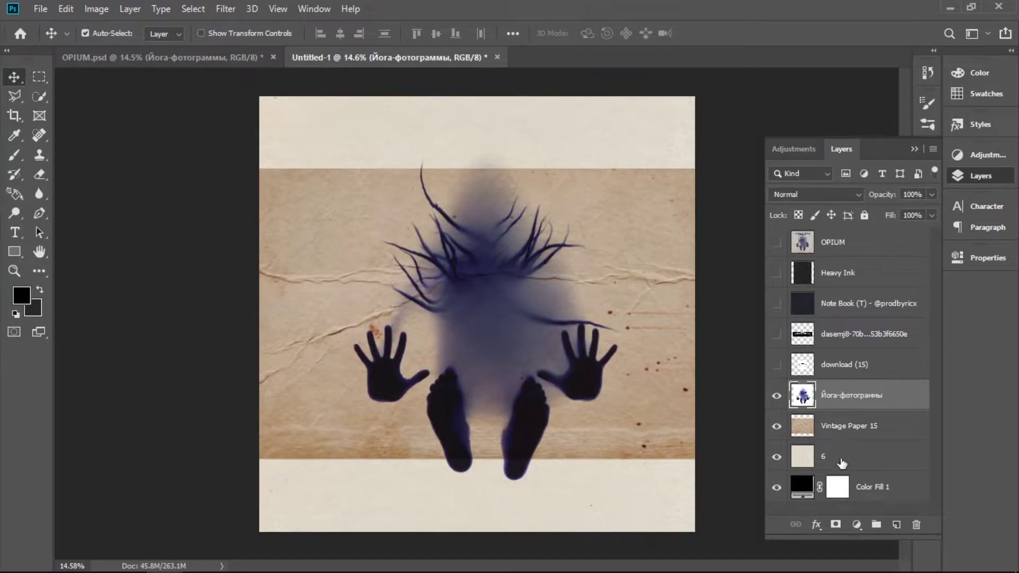
{"action": "left_click", "coordinate": [842, 438]}
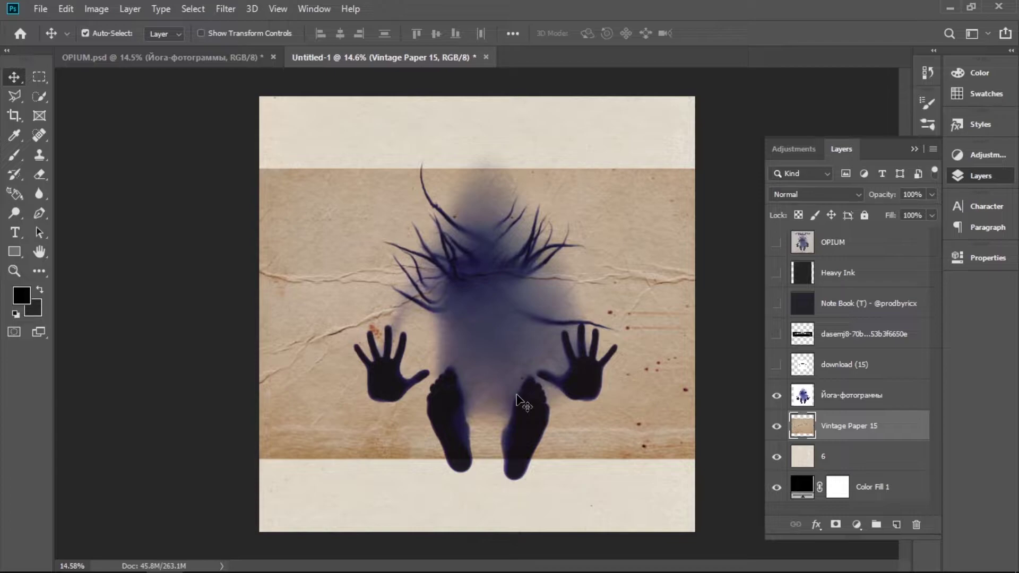
{"action": "key", "text": "ctrl+u"}
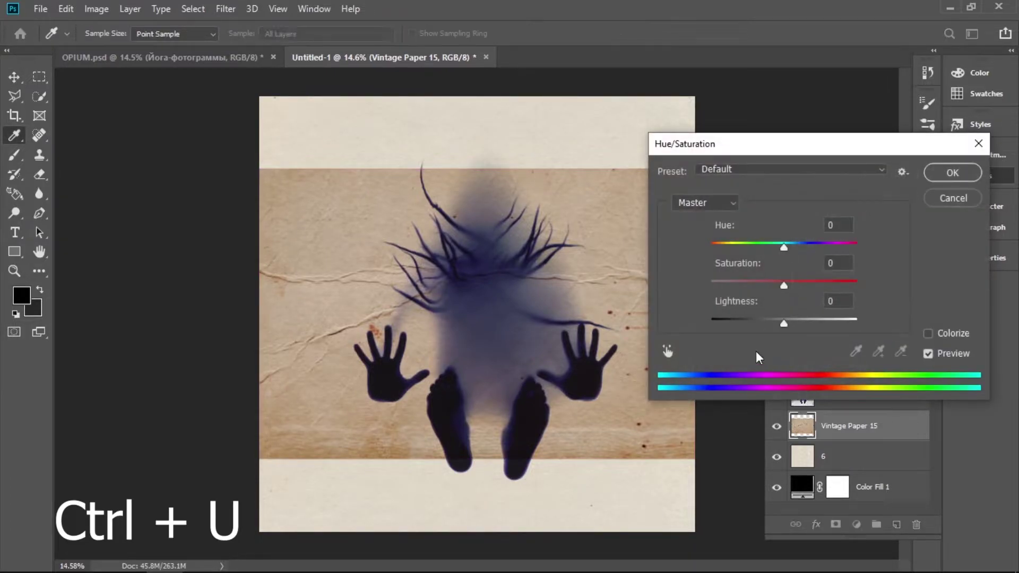
{"action": "left_click_drag", "start_coordinate": [771, 285], "coordinate": [760, 281]}
{"action": "left_click_drag", "start_coordinate": [793, 321], "coordinate": [813, 318]}
{"action": "left_click_drag", "start_coordinate": [751, 285], "coordinate": [754, 289]}
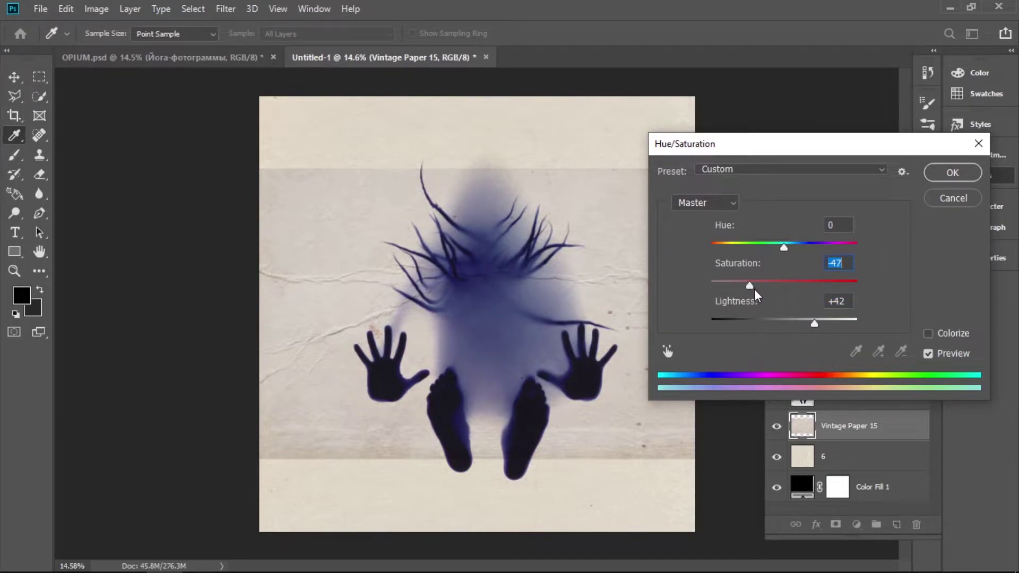
{"action": "left_click", "coordinate": [950, 173]}
- Stretch Vintage Paper 15 to about 150% height to cover the canvas, and delete paper layer 6
{"action": "key", "text": "ctrl+0"}
{"action": "key", "text": "ctrl+t"}
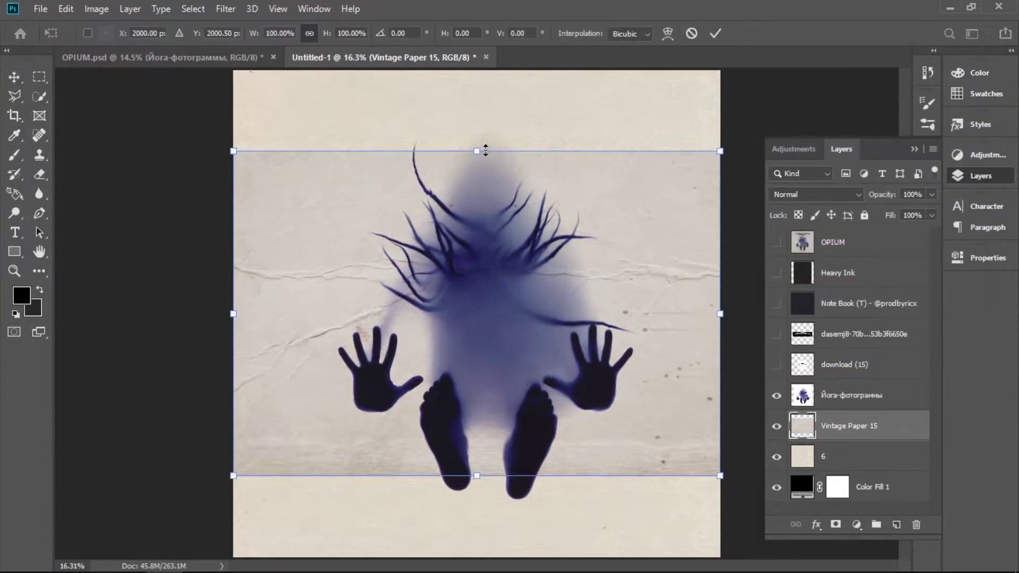
{"action": "left_click_drag", "start_coordinate": [476, 129], "coordinate": [479, 71]}
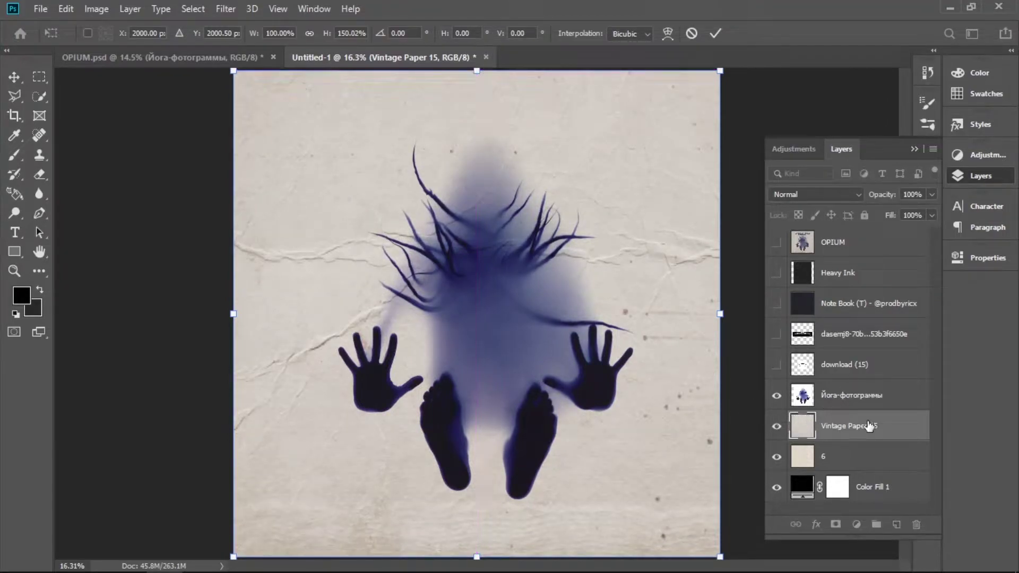
{"action": "key", "text": "Return"}
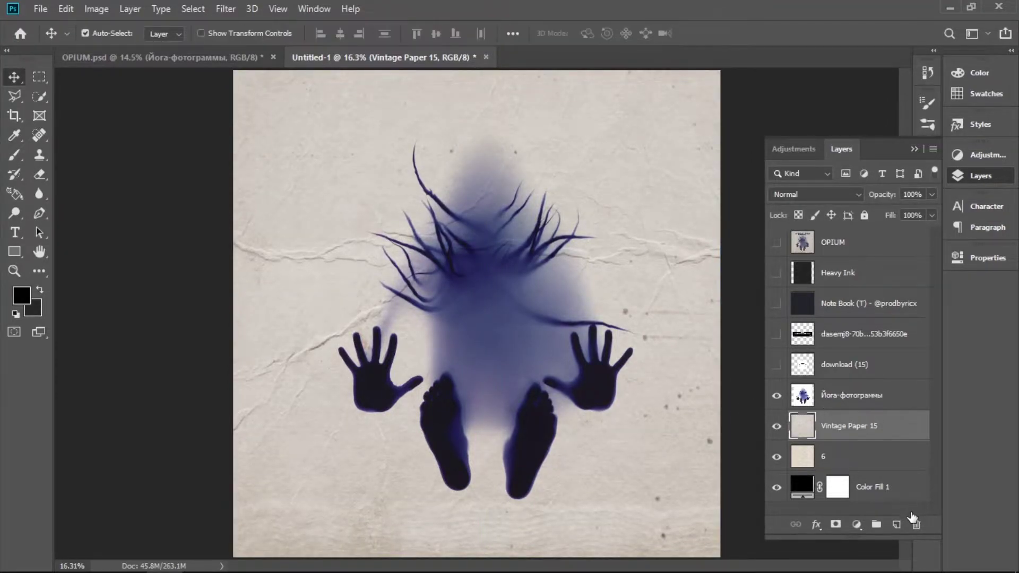
{"action": "left_click", "coordinate": [879, 469]}
{"action": "left_click_drag", "start_coordinate": [911, 524], "coordinate": [911, 525]}
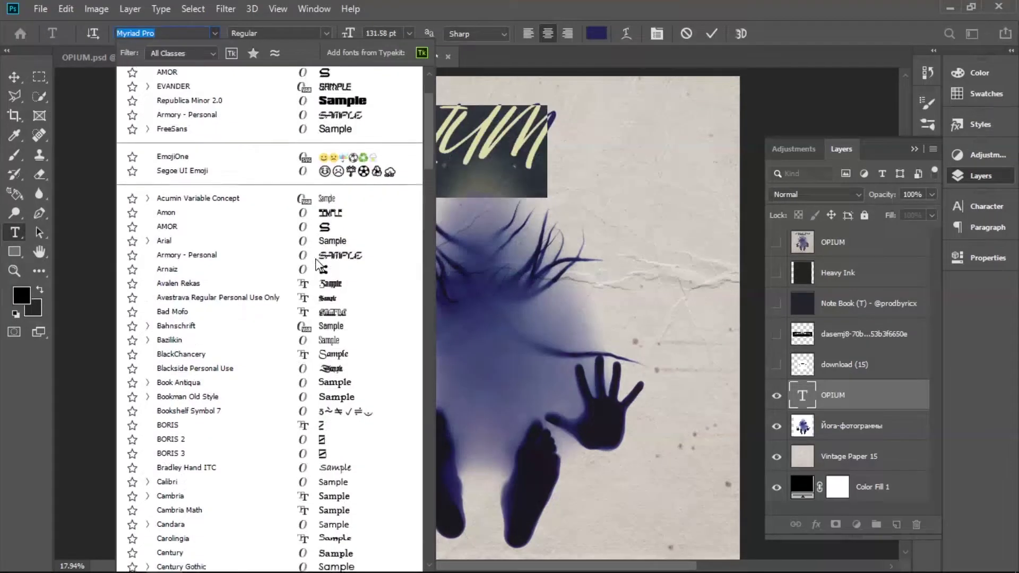
- Add the title OPIUM above the figure and set its font to Monument Extended
{"action": "scroll", "coordinate": [327, 166], "scroll_direction": "up", "scroll_amount": 3}
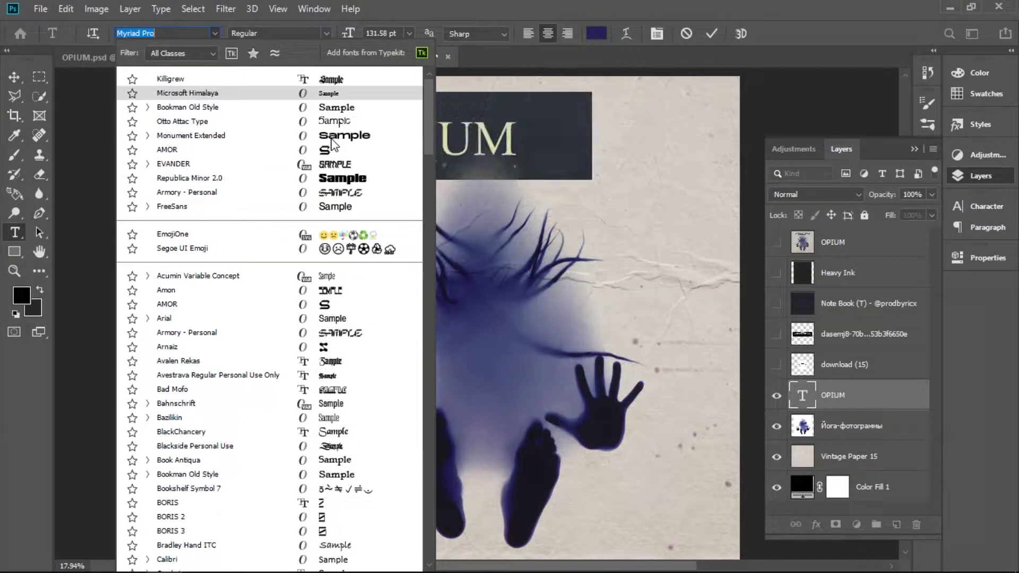
{"action": "left_click", "coordinate": [332, 138]}
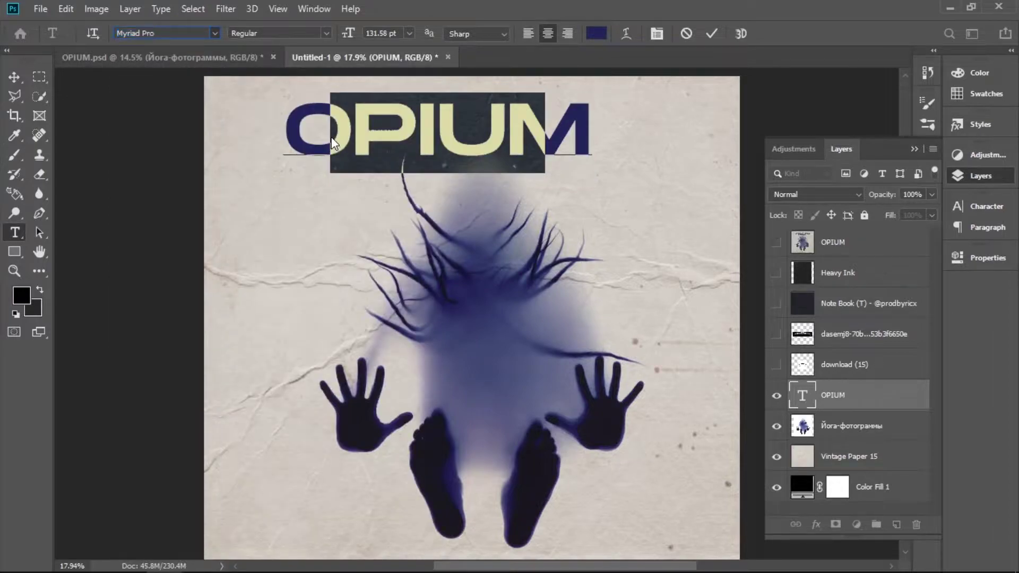
{"action": "left_click", "coordinate": [846, 405]}
{"action": "key", "text": "v"}
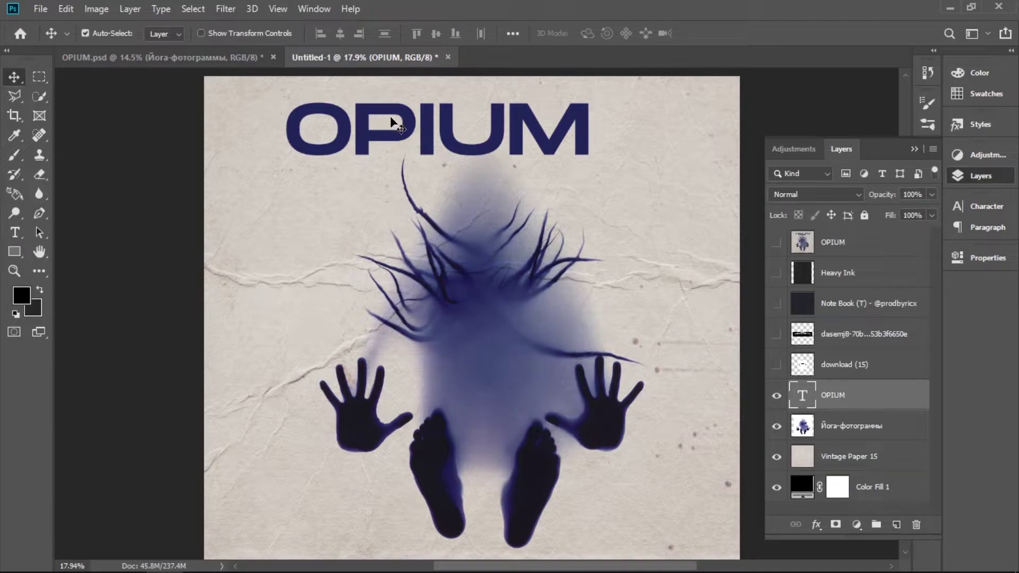
- Flatten the OPIUM title's height with Free Transform and scale it down proportionally
{"action": "key", "text": "ctrl+t"}
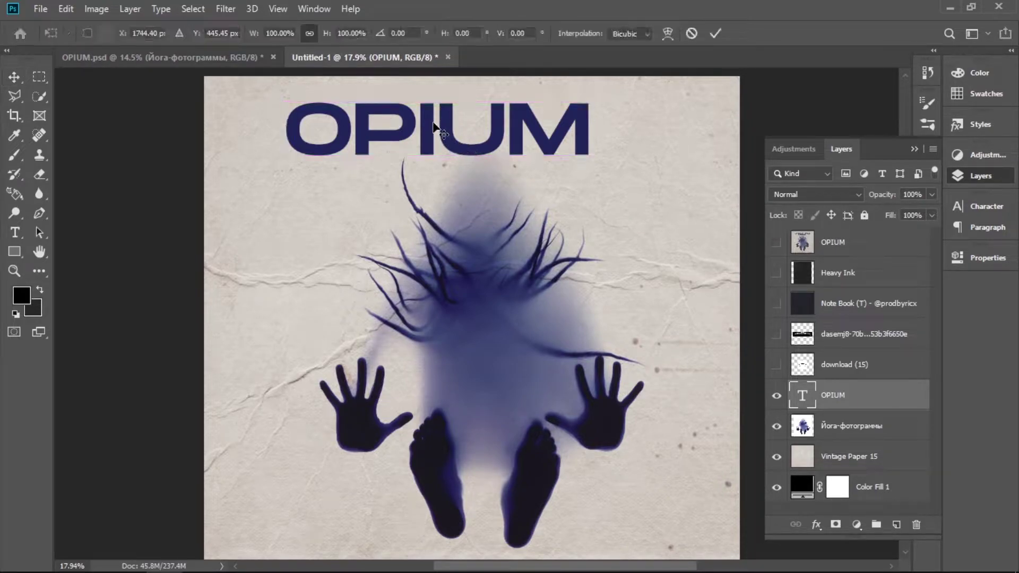
{"action": "left_click_drag", "start_coordinate": [438, 92], "coordinate": [438, 120]}
{"action": "key", "text": "Return"}
{"action": "key", "text": "ctrl+t"}
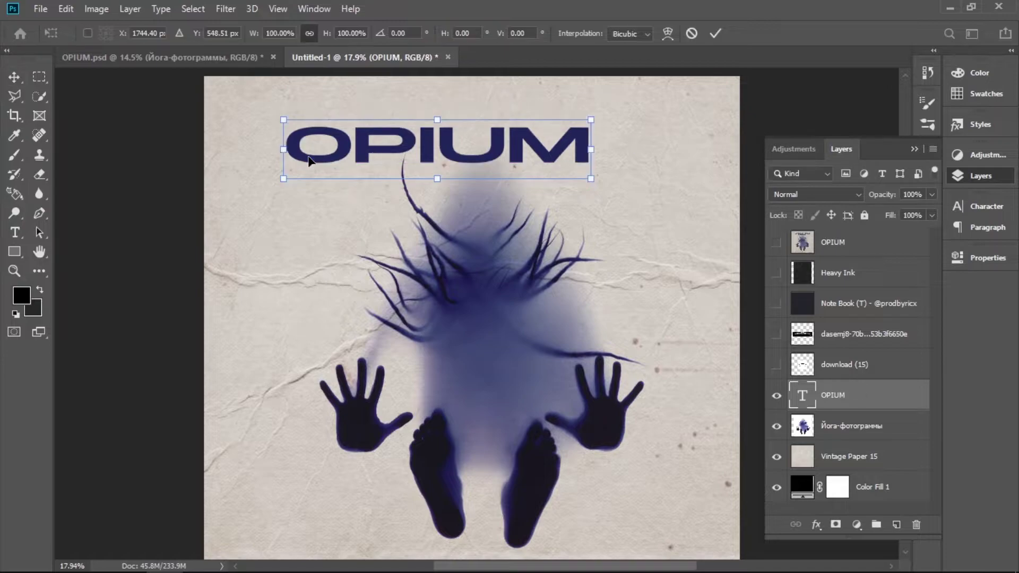
{"action": "left_click_drag", "start_coordinate": [284, 179], "coordinate": [311, 175]}
{"action": "key", "text": "Escape"}
{"action": "key", "text": "ctrl+t"}
{"action": "key", "text": "Return"}
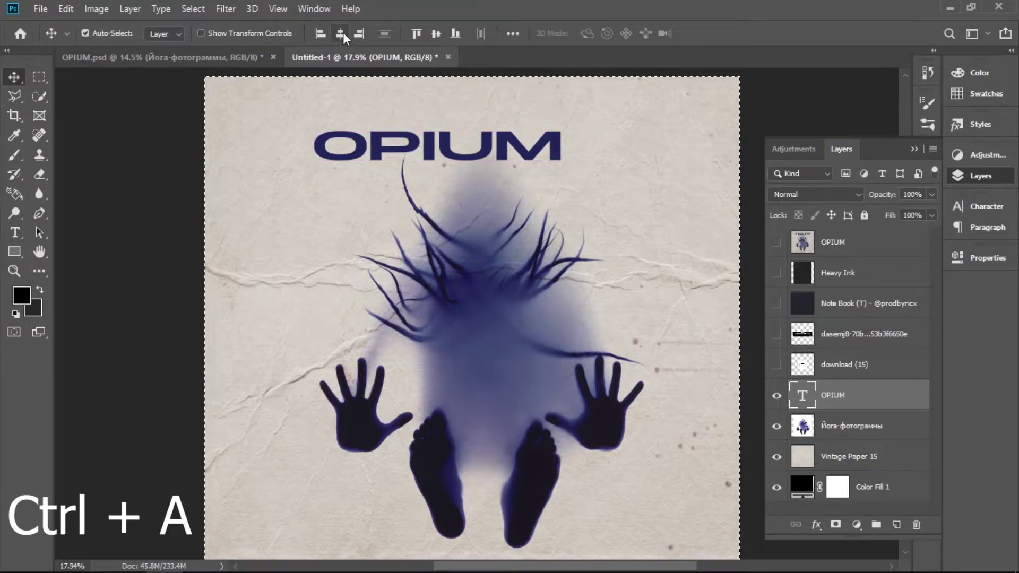
- Center the OPIUM title horizontally on the canvas and enlarge it slightly about its center
{"action": "left_click", "coordinate": [340, 33]}
{"action": "key", "text": "ctrl+d"}
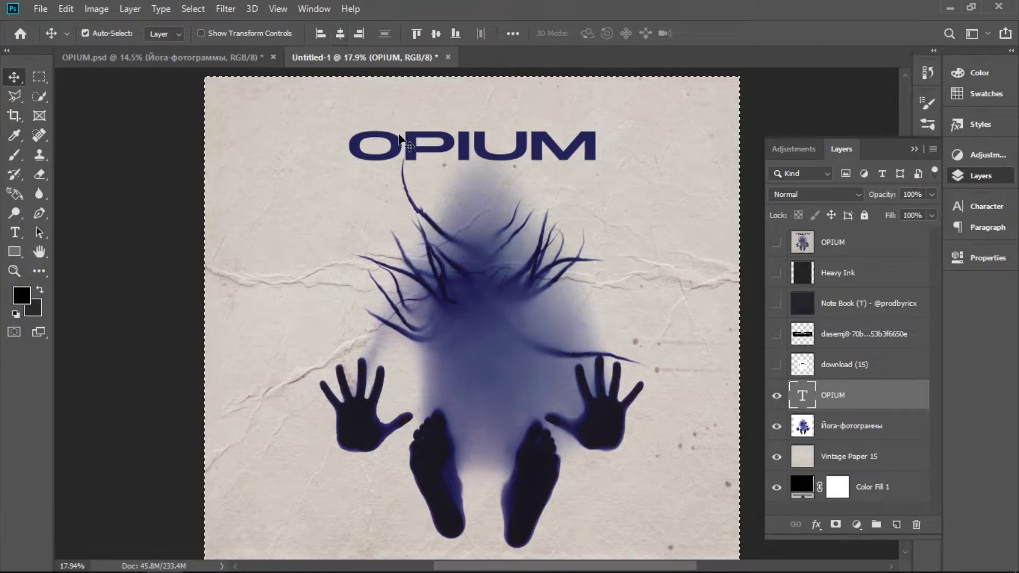
{"action": "scroll", "coordinate": [537, 227], "scroll_direction": "down", "scroll_amount": 2}
{"action": "scroll", "coordinate": [538, 227], "scroll_direction": "up", "scroll_amount": 1}
{"action": "key", "text": "ctrl+t"}
{"action": "left_click_drag", "start_coordinate": [602, 136], "coordinate": [618, 139]}
{"action": "key", "text": "Return"}
- Recolor the OPIUM title with a lighter muted blue-violet, adjusted by eye from the figure's own tone
{"action": "scroll", "coordinate": [484, 145], "scroll_direction": "up", "scroll_amount": 6}
{"action": "double_click", "coordinate": [802, 395]}
{"action": "left_click", "coordinate": [597, 33]}
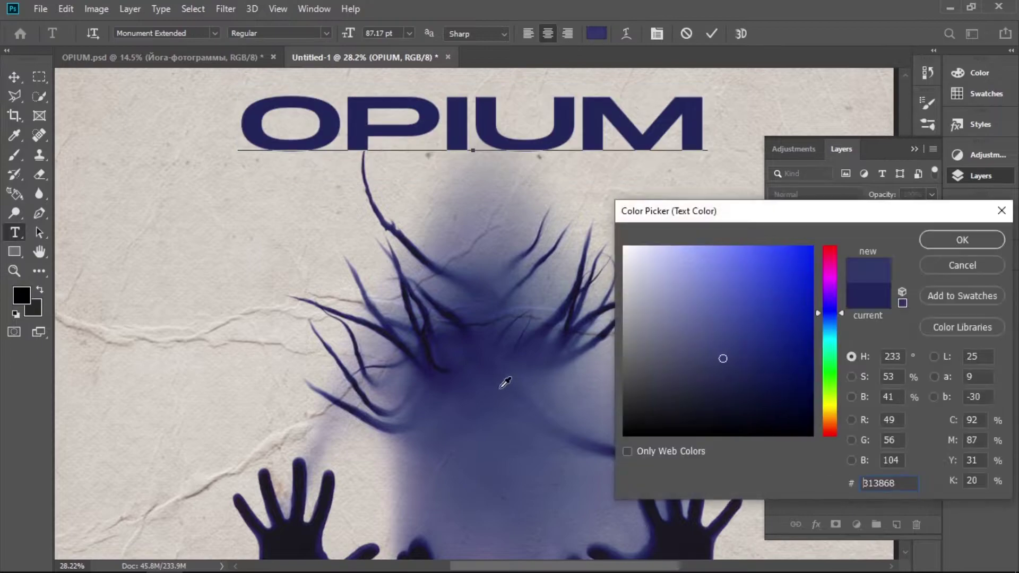
{"action": "left_click_drag", "start_coordinate": [711, 371], "coordinate": [699, 343]}
{"action": "left_click", "coordinate": [946, 243]}
{"action": "left_click", "coordinate": [14, 77]}
{"action": "scroll", "coordinate": [513, 155], "scroll_direction": "down", "scroll_amount": 4}
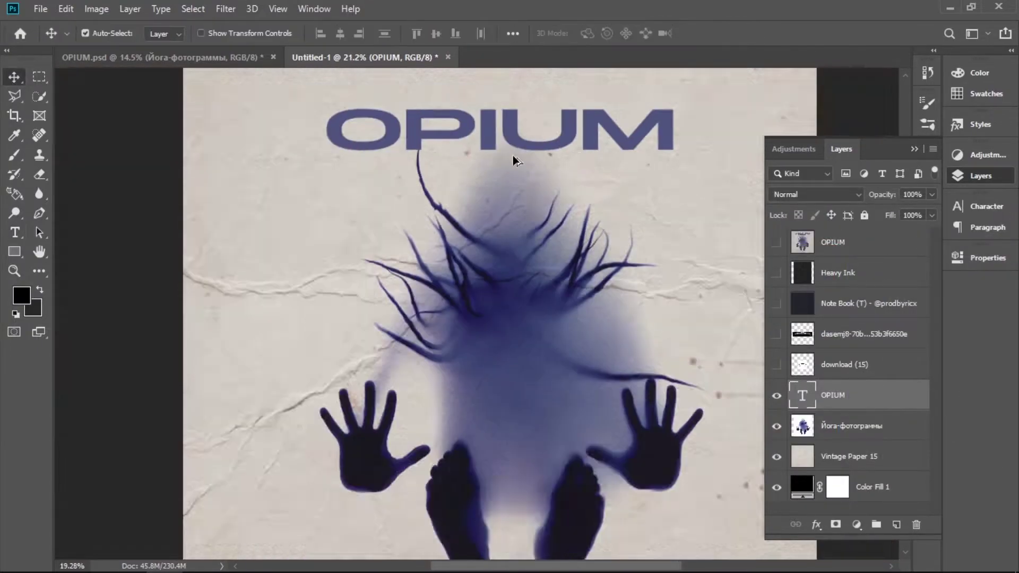
- Convert the OPIUM title to a smart object and apply a Ripple filter with amount 50% and Medium size
{"action": "scroll", "coordinate": [516, 116], "scroll_direction": "up", "scroll_amount": 6}
{"action": "scroll", "coordinate": [516, 117], "scroll_direction": "up", "scroll_amount": 6}
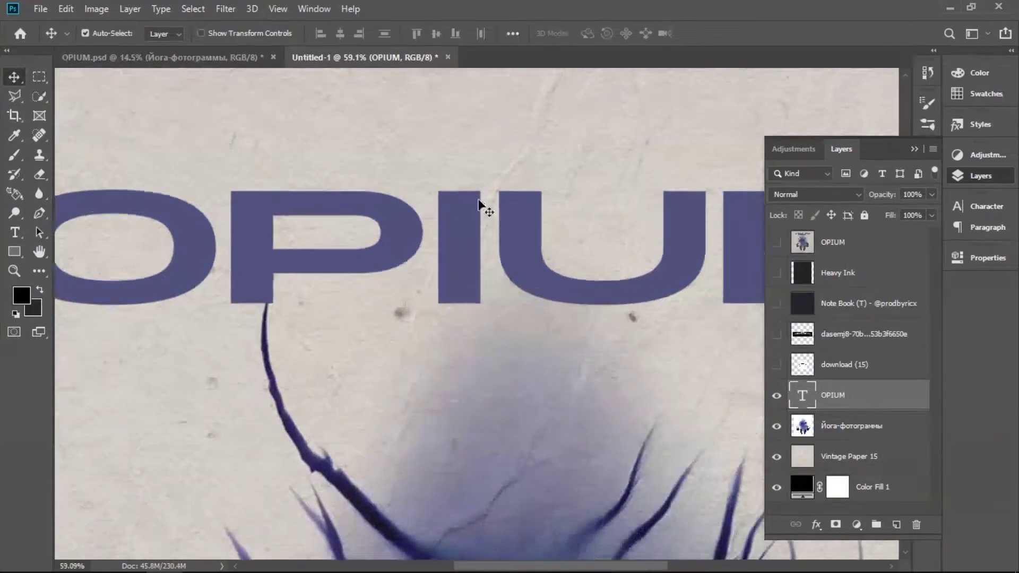
{"action": "left_click", "coordinate": [233, 10]}
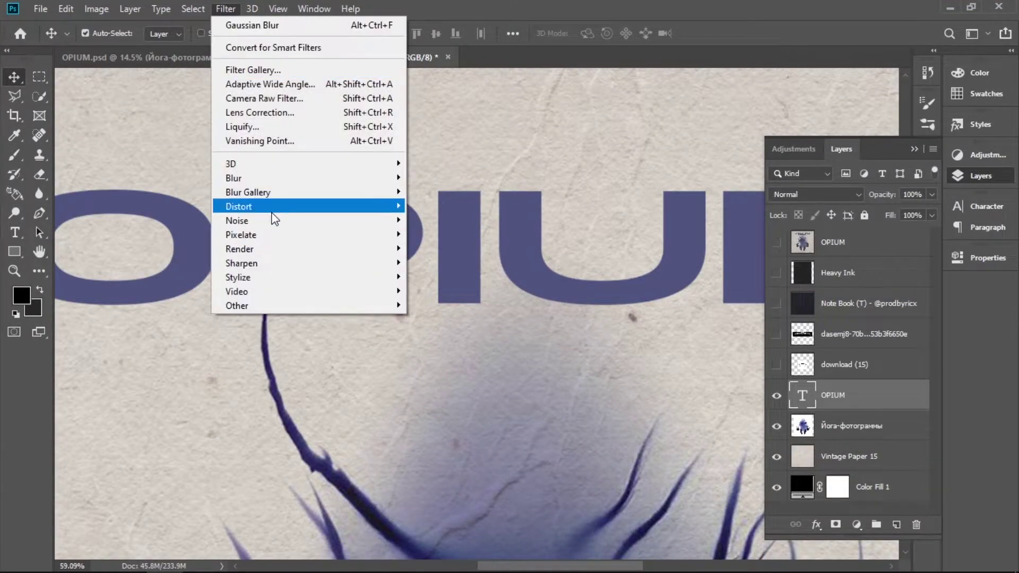
{"action": "mouse_move", "coordinate": [274, 214]}
{"action": "left_click", "coordinate": [438, 248]}
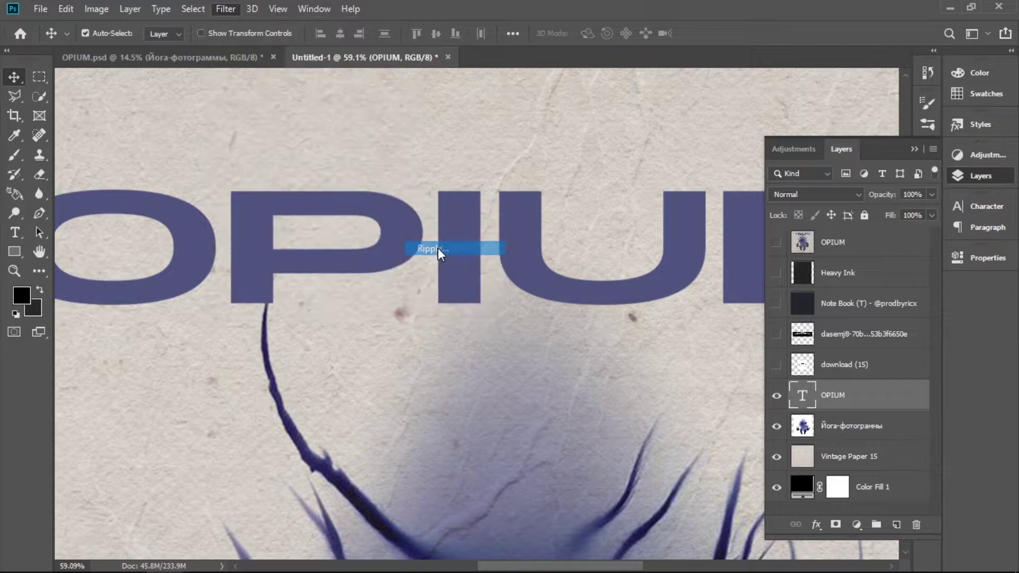
{"action": "left_click", "coordinate": [527, 225]}
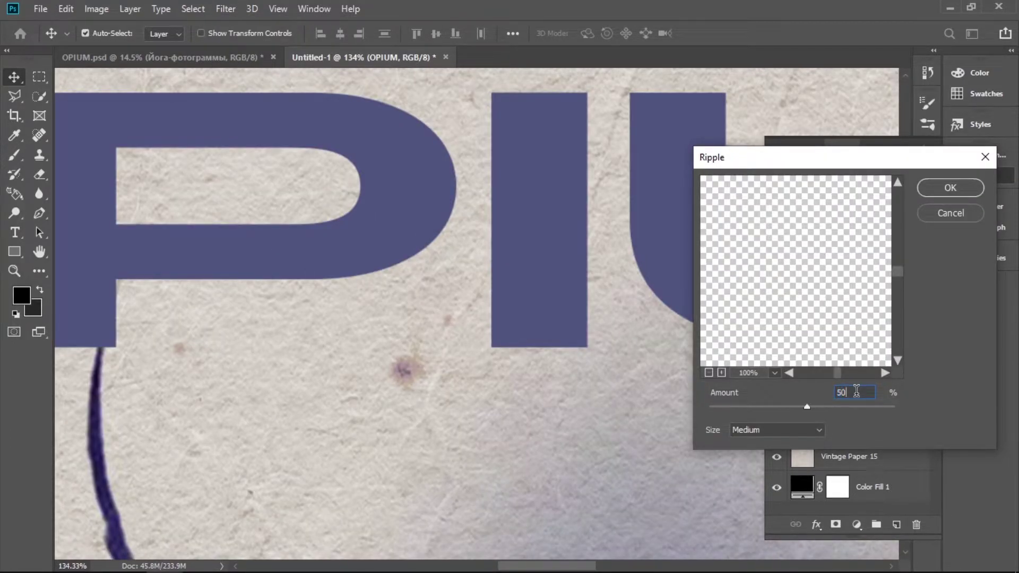
{"action": "left_click", "coordinate": [950, 187]}
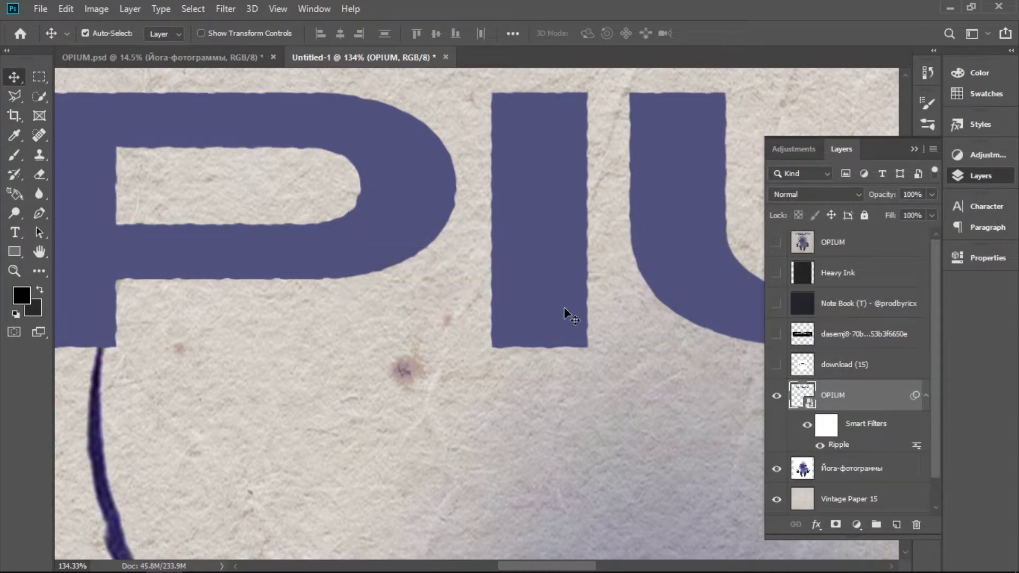
- Change the amount of the OPIUM title's Ripple smart filter to 20
{"action": "scroll", "coordinate": [507, 288], "scroll_direction": "down", "scroll_amount": 3}
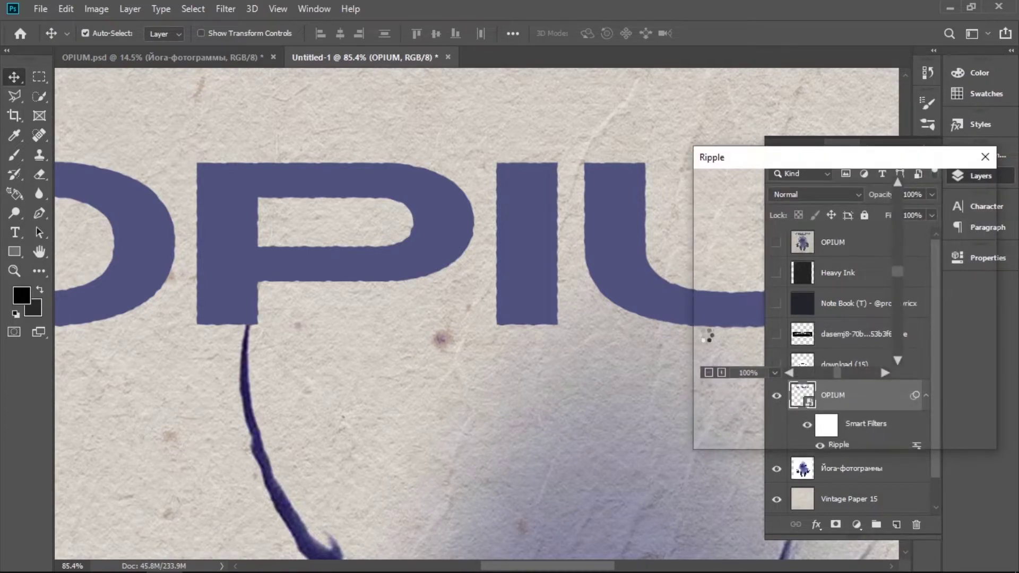
{"action": "type", "text": "20"}
{"action": "key", "text": "Return"}
{"action": "key", "text": "Return"}
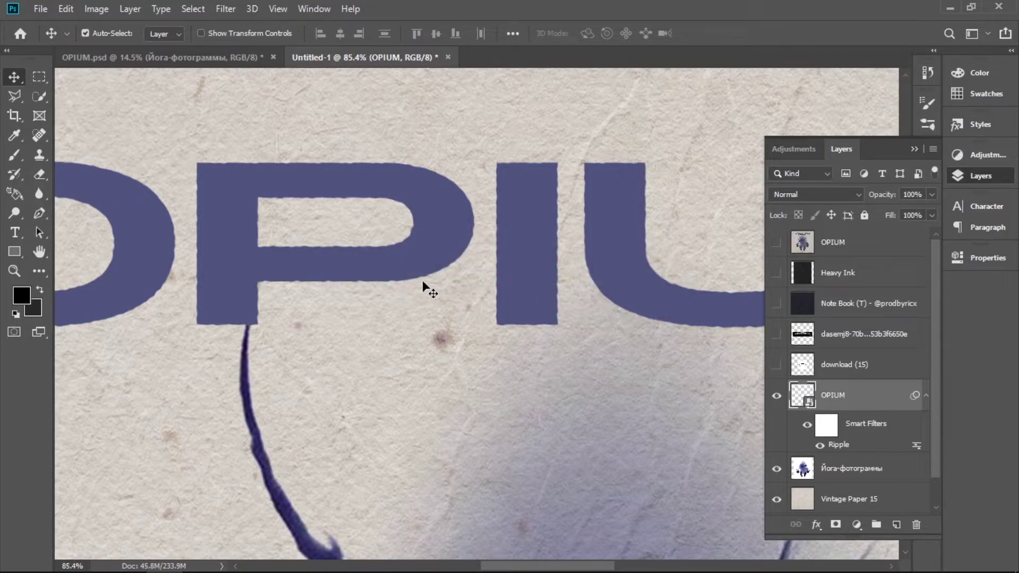
- Show the download (15) layer with the starred ring and set its blend mode to Multiply
{"action": "key", "text": "ctrl+0"}
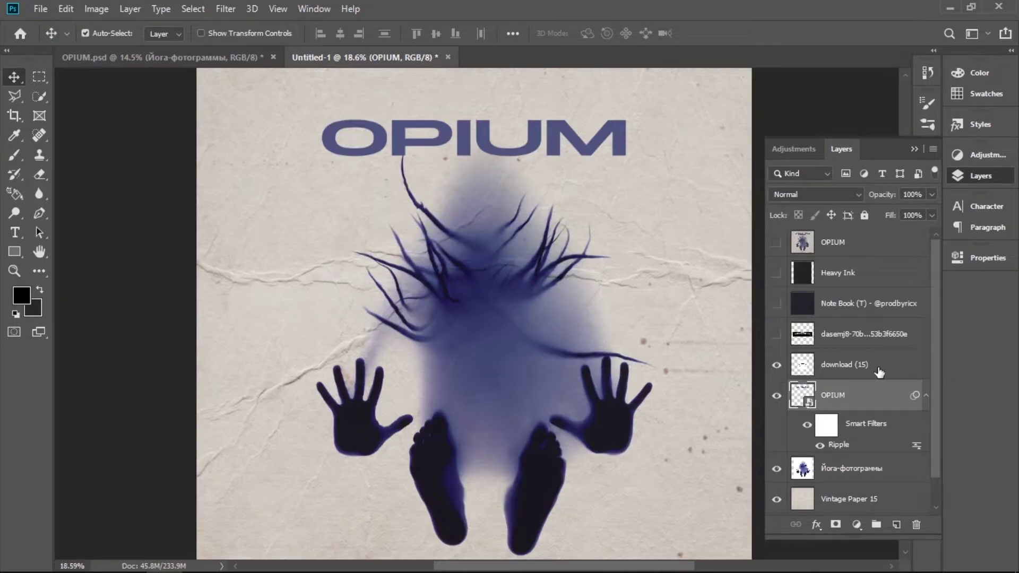
{"action": "left_click", "coordinate": [844, 363]}
{"action": "left_click", "coordinate": [802, 196]}
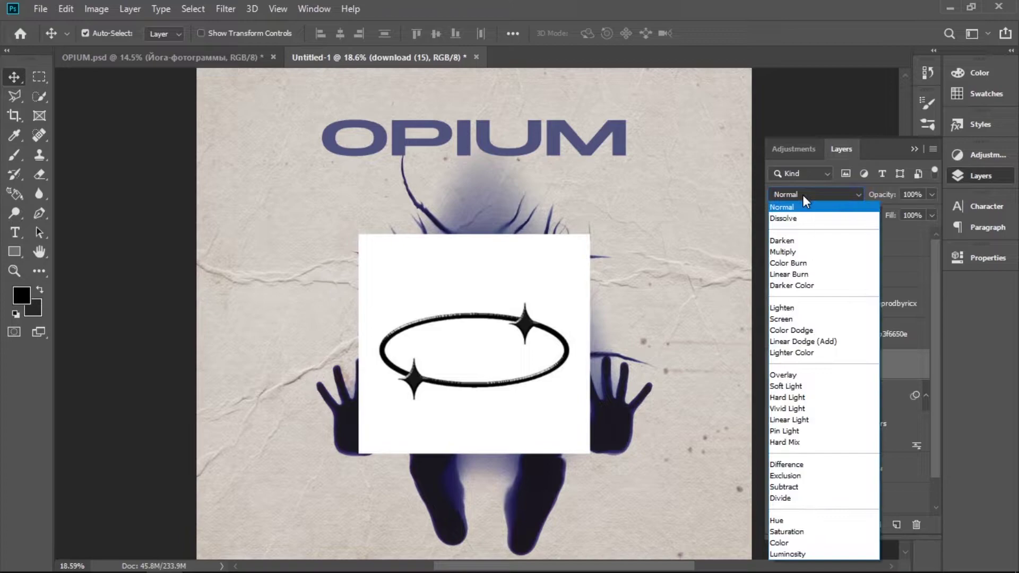
{"action": "left_click", "coordinate": [791, 252]}
- Move the starred ring onto the OPIUM title, flatten it, and widen it to span most of the lettering
{"action": "key", "text": "ctrl+t"}
{"action": "left_click_drag", "start_coordinate": [461, 377], "coordinate": [462, 170]}
{"action": "left_click_drag", "start_coordinate": [590, 137], "coordinate": [639, 139]}
{"action": "left_click_drag", "start_coordinate": [474, 247], "coordinate": [474, 203]}
{"action": "left_click_drag", "start_coordinate": [479, 151], "coordinate": [479, 147]}
{"action": "left_click_drag", "start_coordinate": [639, 133], "coordinate": [644, 132], "text": "alt"}
{"action": "key", "text": "Return"}
- Erase the ring's upper star where it overlaps the letters U and M, using an Eraser of size 18
{"action": "scroll", "coordinate": [498, 133], "scroll_direction": "up", "scroll_amount": 8}
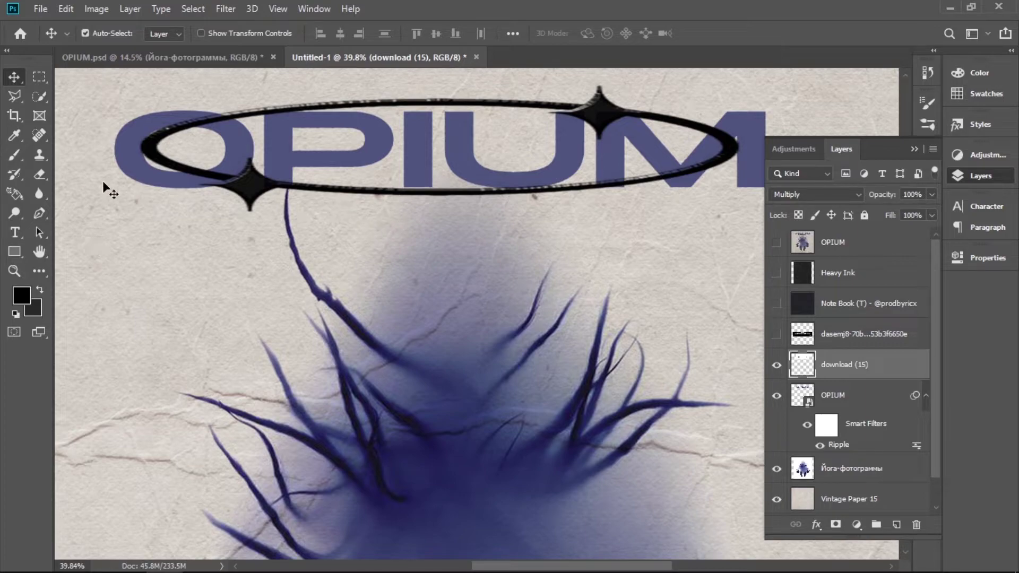
{"action": "left_click", "coordinate": [44, 175]}
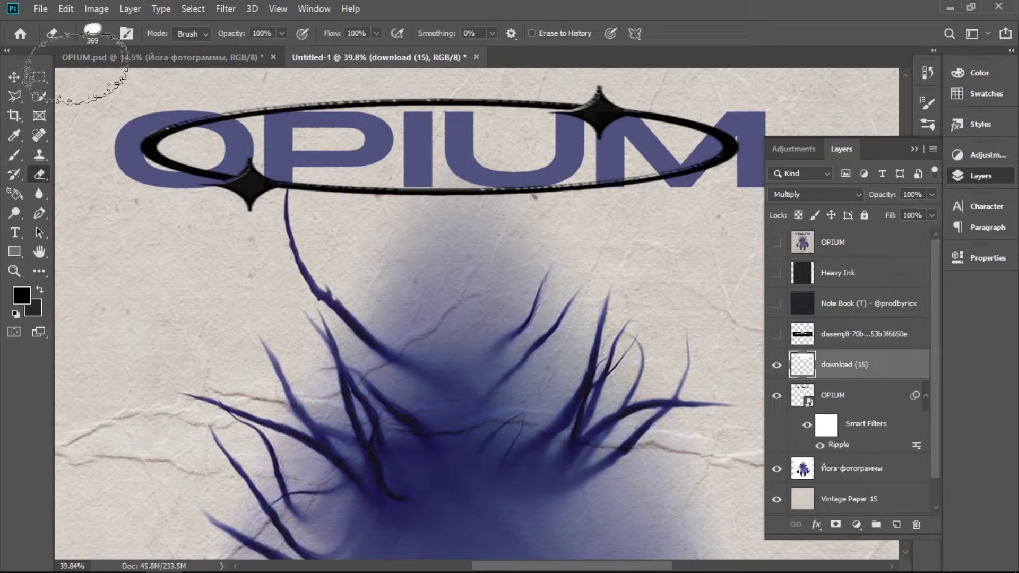
{"action": "left_click", "coordinate": [107, 33]}
{"action": "left_click_drag", "start_coordinate": [97, 75], "coordinate": [91, 75]}
{"action": "left_click", "coordinate": [870, 368]}
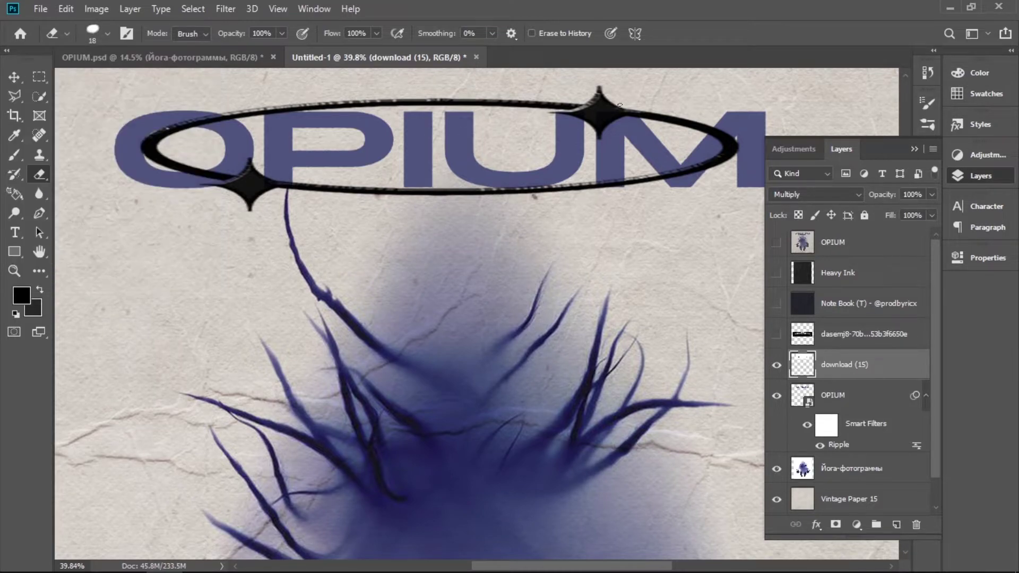
{"action": "scroll", "coordinate": [606, 120], "scroll_direction": "up", "scroll_amount": 7}
{"action": "scroll", "coordinate": [522, 248], "scroll_direction": "down", "scroll_amount": 8}
{"action": "scroll", "coordinate": [160, 207], "scroll_direction": "up", "scroll_amount": 6}
{"action": "scroll", "coordinate": [249, 231], "scroll_direction": "down", "scroll_amount": 6}
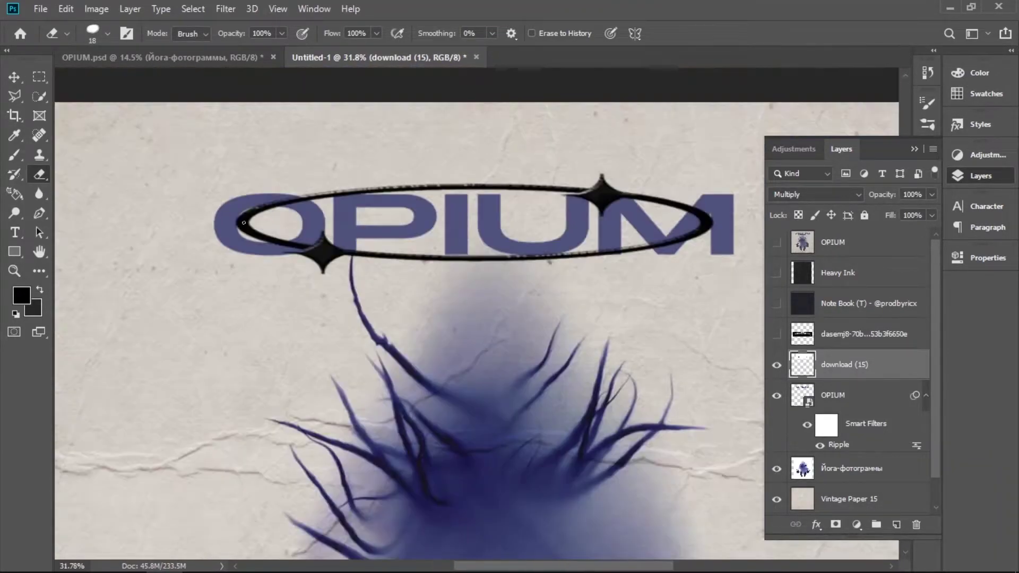
{"action": "scroll", "coordinate": [714, 220], "scroll_direction": "up", "scroll_amount": 10}
{"action": "mouse_move", "coordinate": [627, 134]}
{"action": "left_mouse_down"}
{"action": "mouse_move", "coordinate": [576, 153]}
{"action": "mouse_move", "coordinate": [601, 129]}
{"action": "mouse_move", "coordinate": [650, 153]}
{"action": "mouse_move", "coordinate": [674, 190]}
{"action": "mouse_move", "coordinate": [609, 224]}
{"action": "mouse_move", "coordinate": [635, 142]}
{"action": "mouse_move", "coordinate": [586, 211]}
{"action": "mouse_move", "coordinate": [649, 210]}
{"action": "left_mouse_up"}
{"action": "scroll", "coordinate": [575, 214], "scroll_direction": "down", "scroll_amount": 5}
{"action": "scroll", "coordinate": [575, 214], "scroll_direction": "up", "scroll_amount": 5}
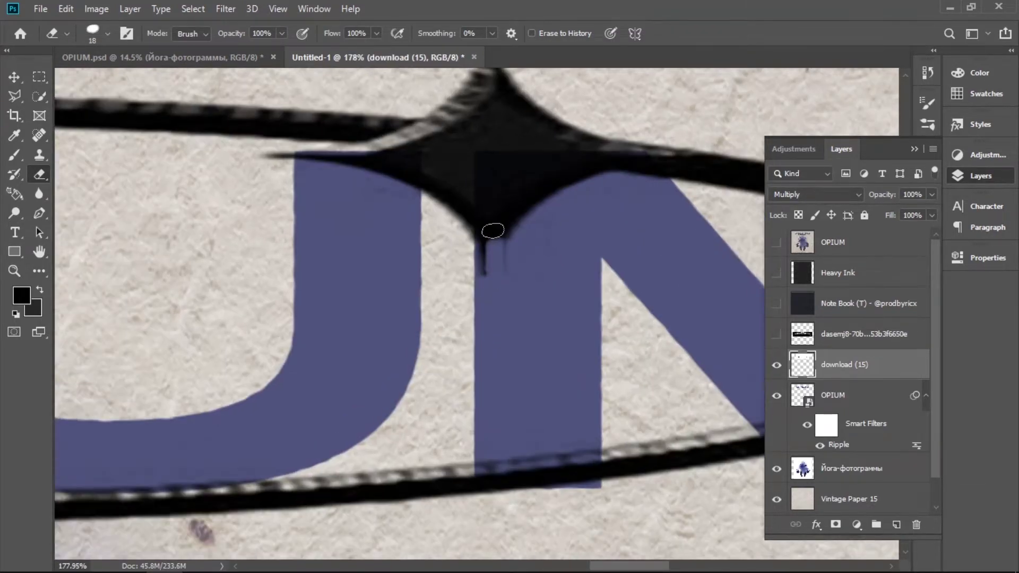
{"action": "mouse_move", "coordinate": [494, 228]}
{"action": "left_mouse_down"}
{"action": "mouse_move", "coordinate": [487, 160]}
{"action": "mouse_move", "coordinate": [491, 268]}
{"action": "mouse_move", "coordinate": [481, 260]}
{"action": "mouse_move", "coordinate": [489, 158]}
{"action": "mouse_move", "coordinate": [603, 156]}
{"action": "mouse_move", "coordinate": [650, 172]}
{"action": "mouse_move", "coordinate": [569, 164]}
{"action": "mouse_move", "coordinate": [590, 178]}
{"action": "mouse_move", "coordinate": [528, 164]}
{"action": "mouse_move", "coordinate": [505, 263]}
{"action": "mouse_move", "coordinate": [523, 158]}
{"action": "mouse_move", "coordinate": [555, 204]}
{"action": "mouse_move", "coordinate": [521, 176]}
{"action": "left_mouse_up"}
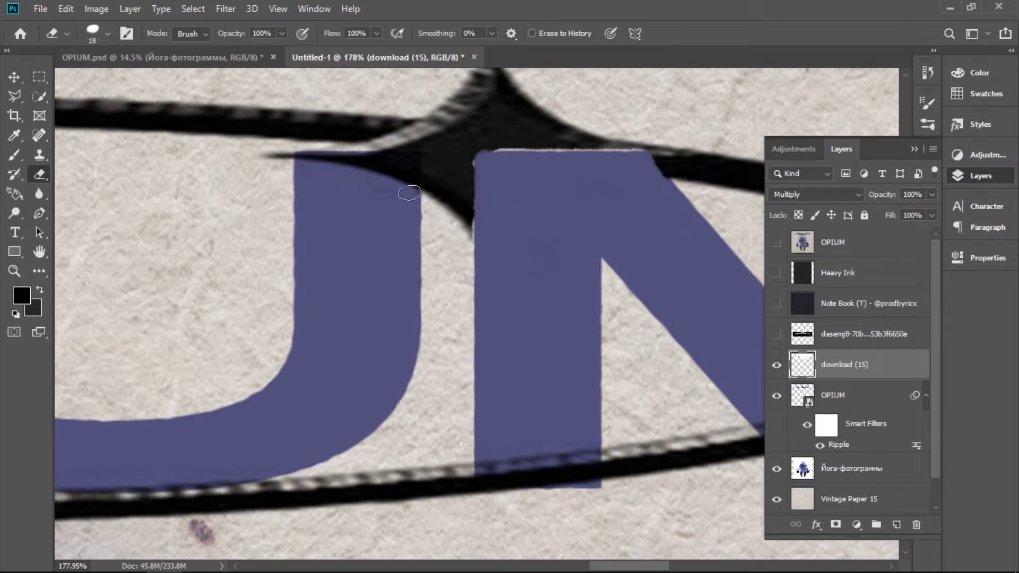
{"action": "mouse_move", "coordinate": [409, 192]}
{"action": "left_mouse_down"}
{"action": "mouse_move", "coordinate": [415, 159]}
{"action": "mouse_move", "coordinate": [307, 157]}
{"action": "mouse_move", "coordinate": [394, 164]}
{"action": "mouse_move", "coordinate": [331, 169]}
{"action": "left_mouse_up"}
- Erase the ring's line where it crosses the upper edge of the letter P
{"action": "scroll", "coordinate": [442, 236], "scroll_direction": "down", "scroll_amount": 5}
{"action": "scroll", "coordinate": [442, 237], "scroll_direction": "down", "scroll_amount": 4}
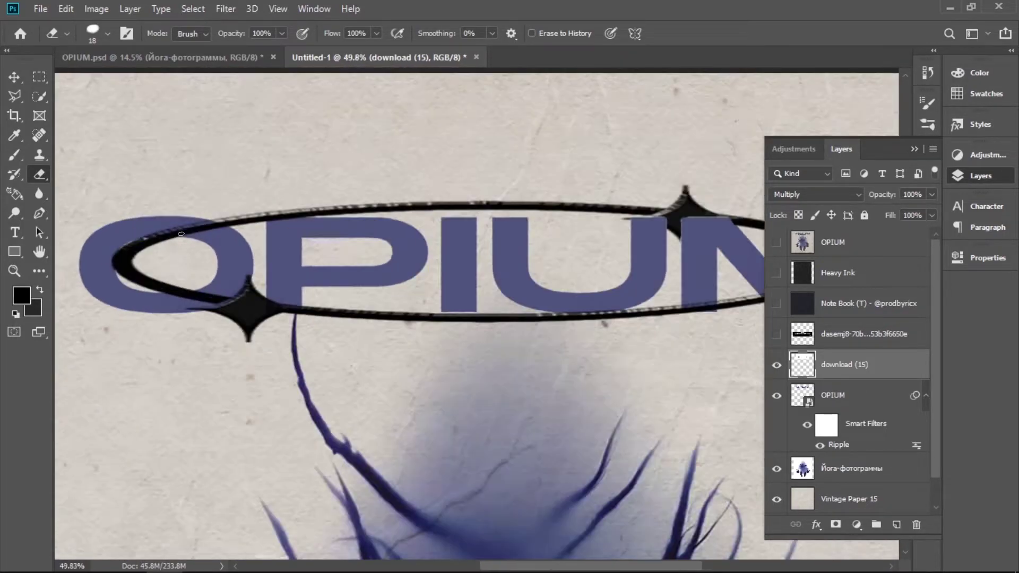
{"action": "scroll", "coordinate": [279, 294], "scroll_direction": "up", "scroll_amount": 6}
{"action": "key", "text": "Tab"}
{"action": "scroll", "coordinate": [387, 206], "scroll_direction": "up", "scroll_amount": 5}
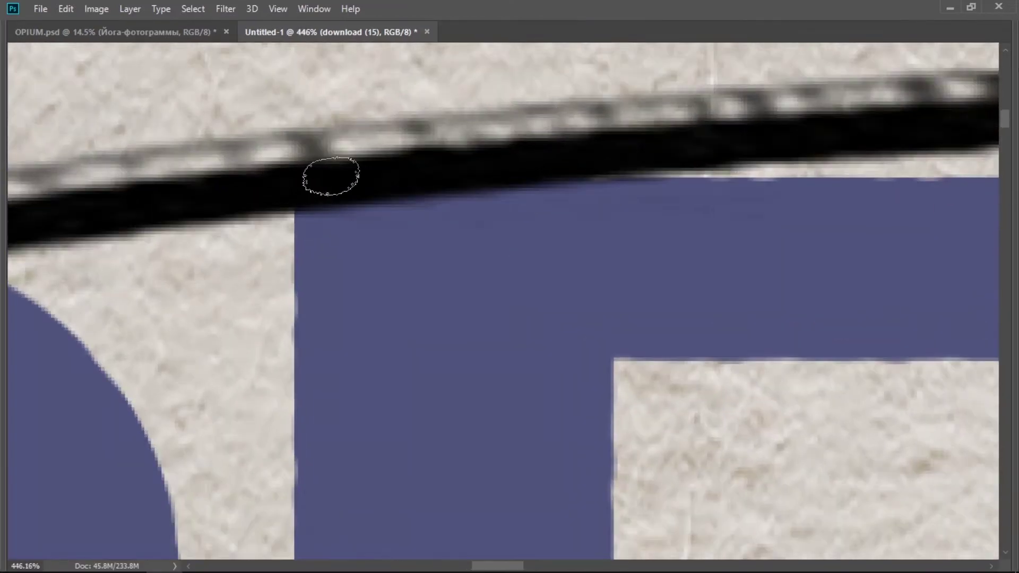
{"action": "mouse_move", "coordinate": [574, 195]}
{"action": "left_mouse_down"}
{"action": "mouse_move", "coordinate": [319, 200]}
{"action": "mouse_move", "coordinate": [695, 193]}
{"action": "left_mouse_up"}
- Erase part of the ring's line where it overlaps the letter O, and switch to the Move tool
{"action": "scroll", "coordinate": [439, 280], "scroll_direction": "down", "scroll_amount": 6}
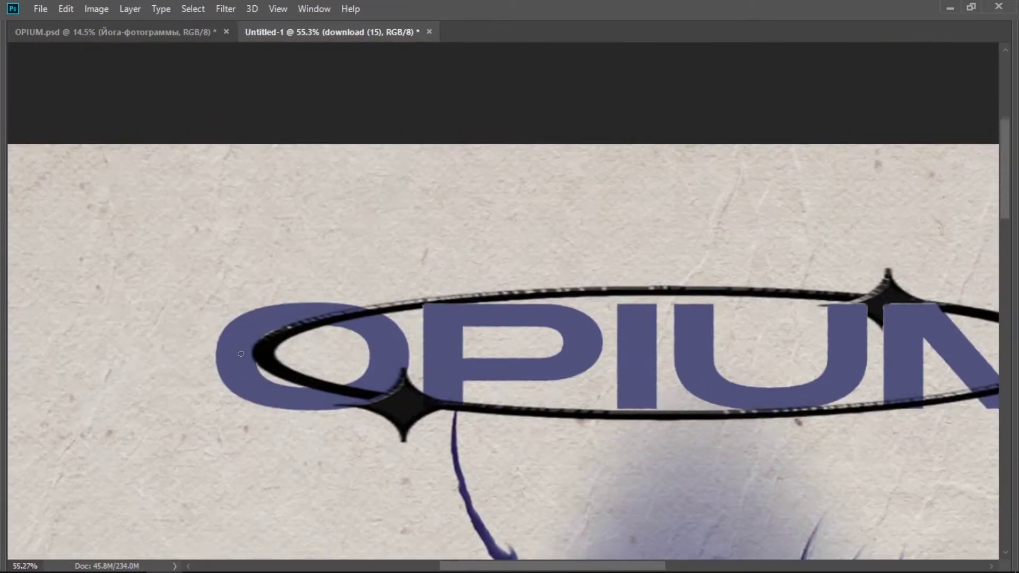
{"action": "scroll", "coordinate": [412, 357], "scroll_direction": "up", "scroll_amount": 5}
{"action": "mouse_move", "coordinate": [317, 248]}
{"action": "left_mouse_down"}
{"action": "mouse_move", "coordinate": [458, 262]}
{"action": "mouse_move", "coordinate": [367, 239]}
{"action": "mouse_move", "coordinate": [405, 223]}
{"action": "left_mouse_up"}
{"action": "scroll", "coordinate": [405, 223], "scroll_direction": "down", "scroll_amount": 5}
{"action": "key", "text": "Tab"}
{"action": "scroll", "coordinate": [342, 307], "scroll_direction": "down", "scroll_amount": 2}
{"action": "key", "text": "v"}
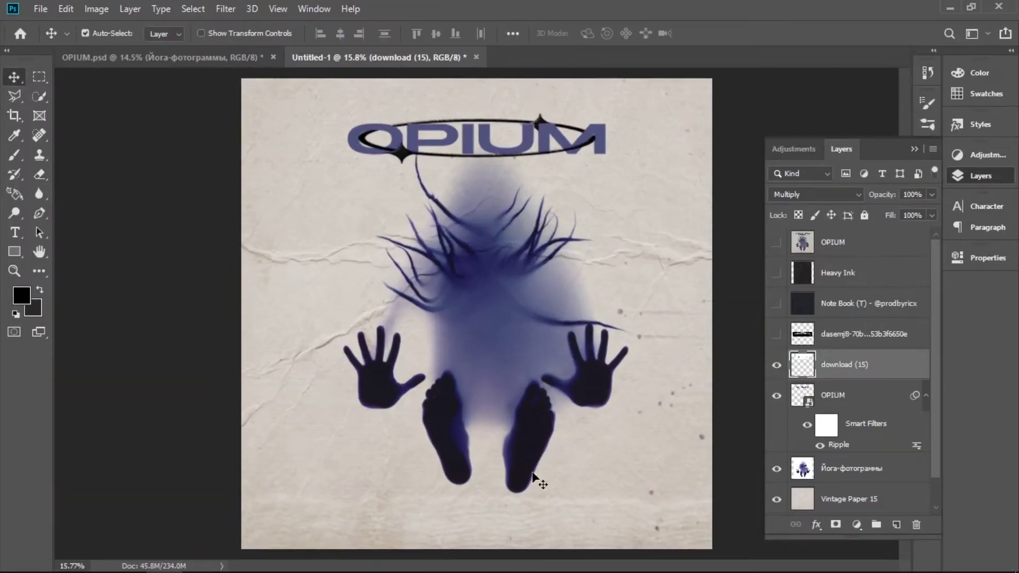
- Show the movie credits layer, invert it to black text on white, and set its blend mode to Multiply
{"action": "left_click", "coordinate": [777, 336]}
{"action": "left_click", "coordinate": [860, 338]}
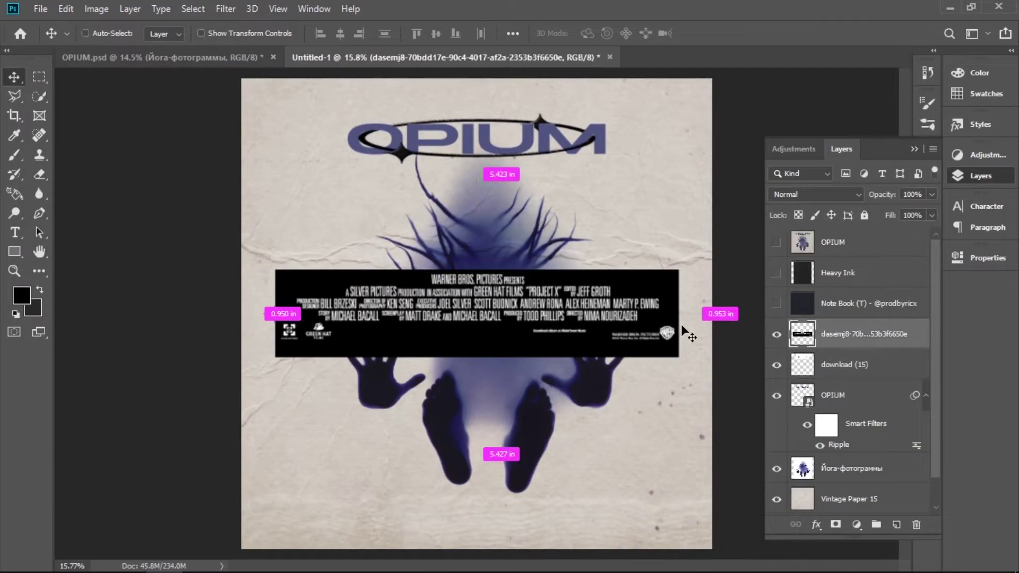
{"action": "key", "text": "ctrl+i"}
{"action": "left_click", "coordinate": [794, 194]}
{"action": "left_click", "coordinate": [791, 250]}
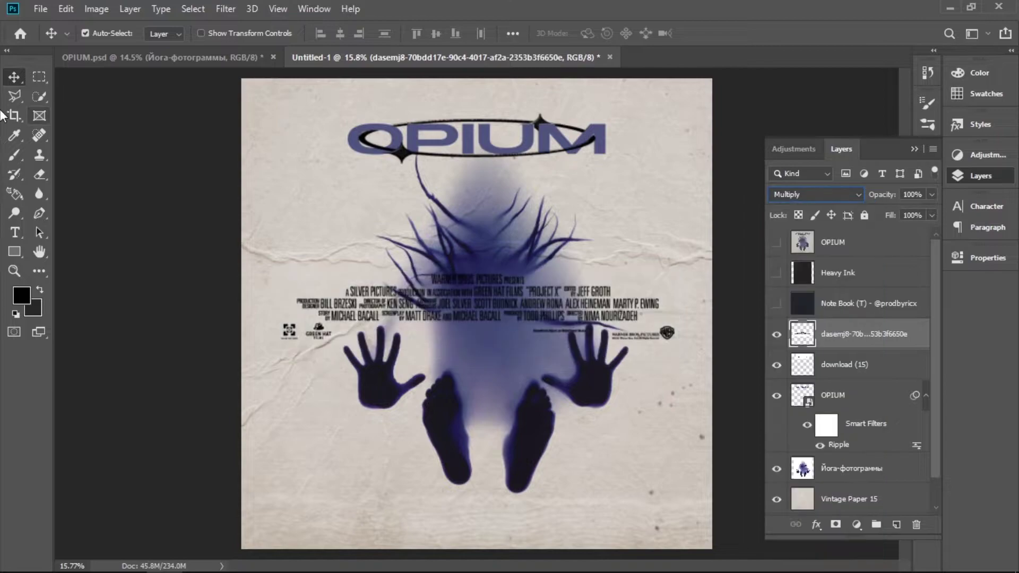
- Move the credits block down to the lower edge of the poster, keeping it horizontally centered
{"action": "key", "text": "ctrl+t"}
{"action": "left_click_drag", "start_coordinate": [484, 329], "coordinate": [478, 535]}
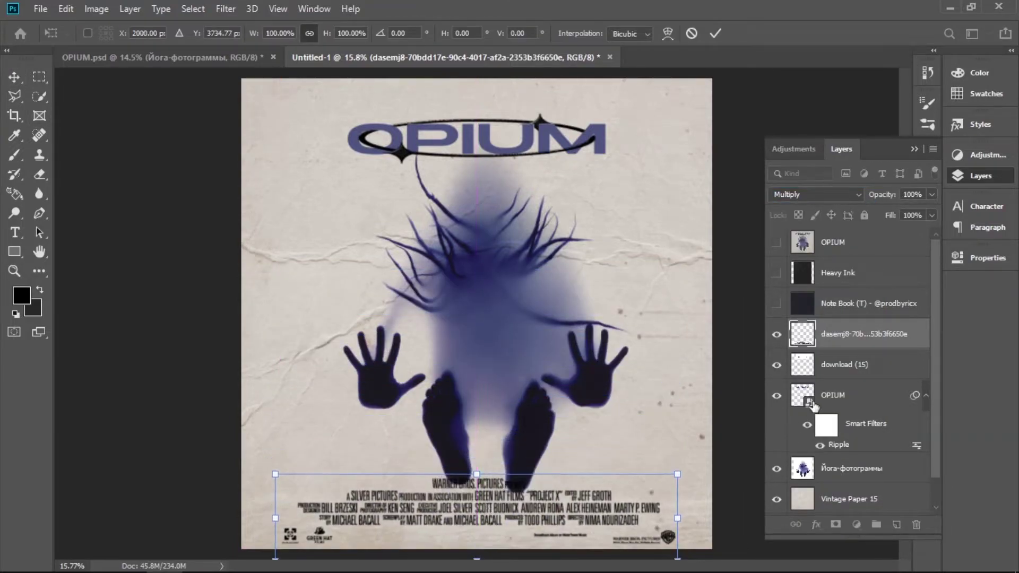
{"action": "key", "text": "Return"}
- Flatten the credits block so it sits below the feet and stretch it to the full width of the canvas
{"action": "key", "text": "Tab"}
{"action": "scroll", "coordinate": [514, 498], "scroll_direction": "up", "scroll_amount": 5}
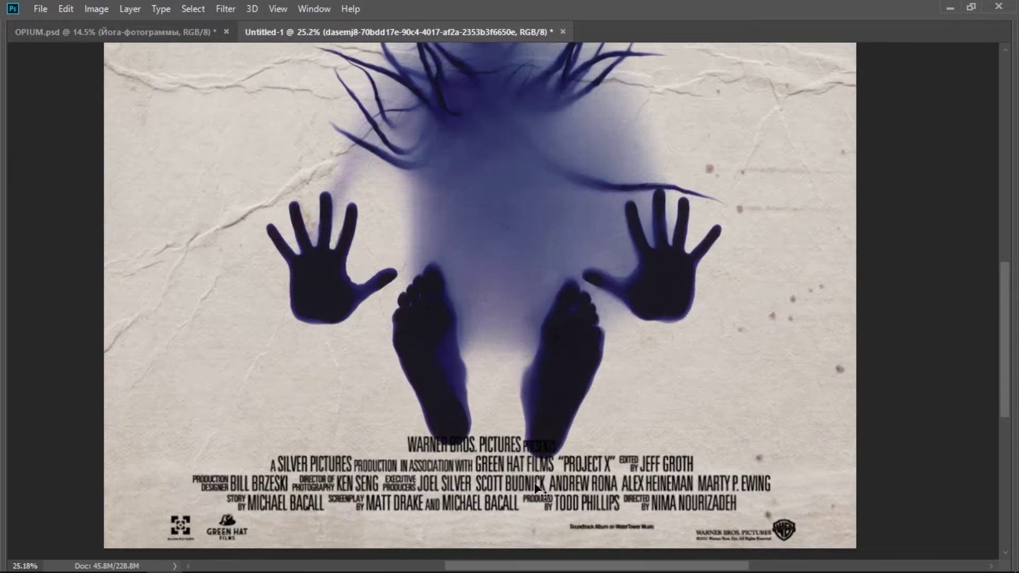
{"action": "key", "text": "ctrl+t"}
{"action": "left_click_drag", "start_coordinate": [481, 428], "coordinate": [481, 451]}
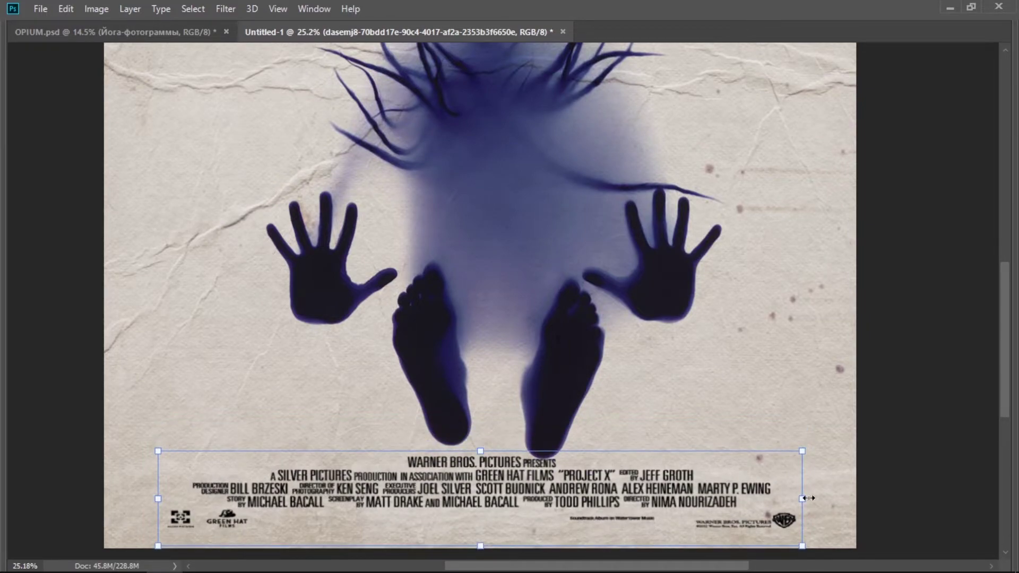
{"action": "left_click_drag", "start_coordinate": [802, 499], "coordinate": [856, 499]}
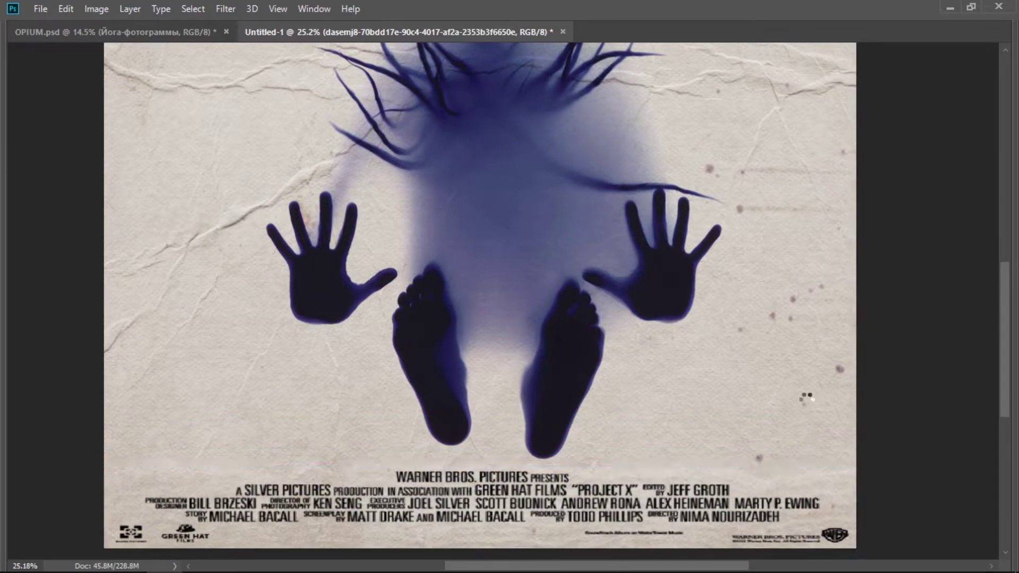
{"action": "key", "text": "Return"}
{"action": "scroll", "coordinate": [649, 405], "scroll_direction": "down", "scroll_amount": 3}
{"action": "key", "text": "Tab"}
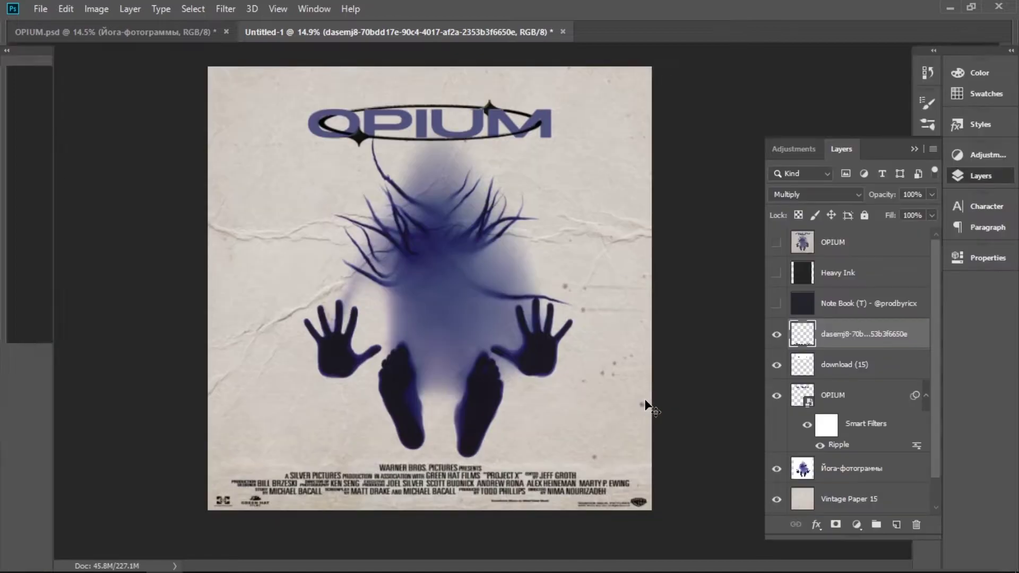
- Blend the credits into the paper texture by splitting the Underlying Layer highlights in Blend If to 185 / 255
{"action": "scroll", "coordinate": [648, 405], "scroll_direction": "up", "scroll_amount": 5}
{"action": "right_click", "coordinate": [806, 338]}
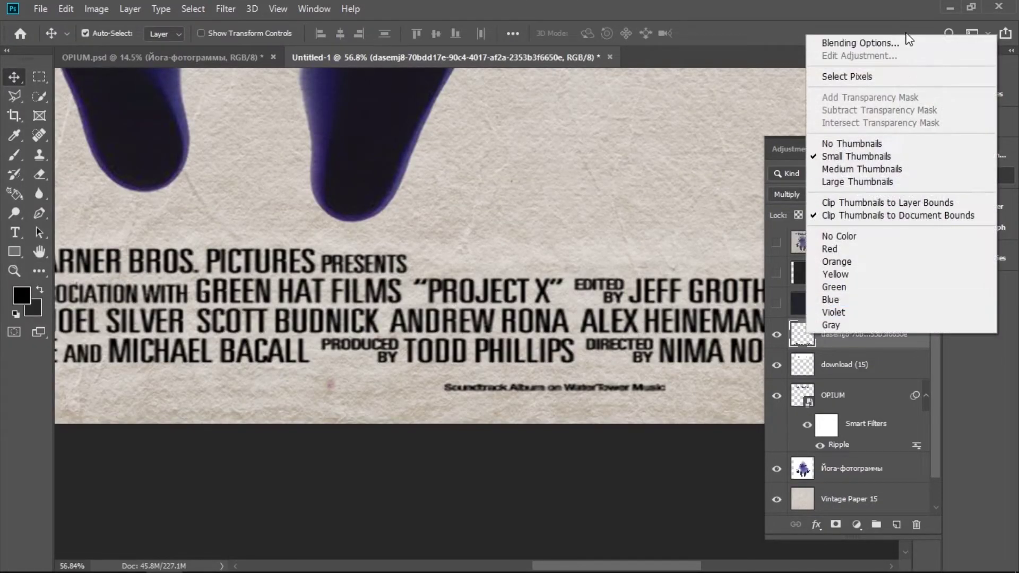
{"action": "left_click", "coordinate": [897, 43]}
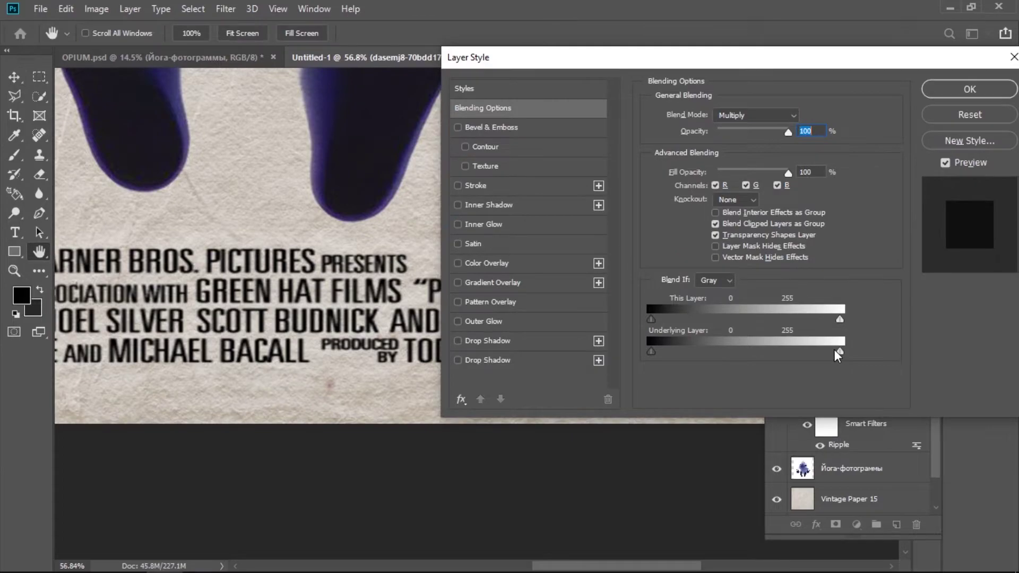
{"action": "left_click_drag", "start_coordinate": [833, 350], "coordinate": [778, 349]}
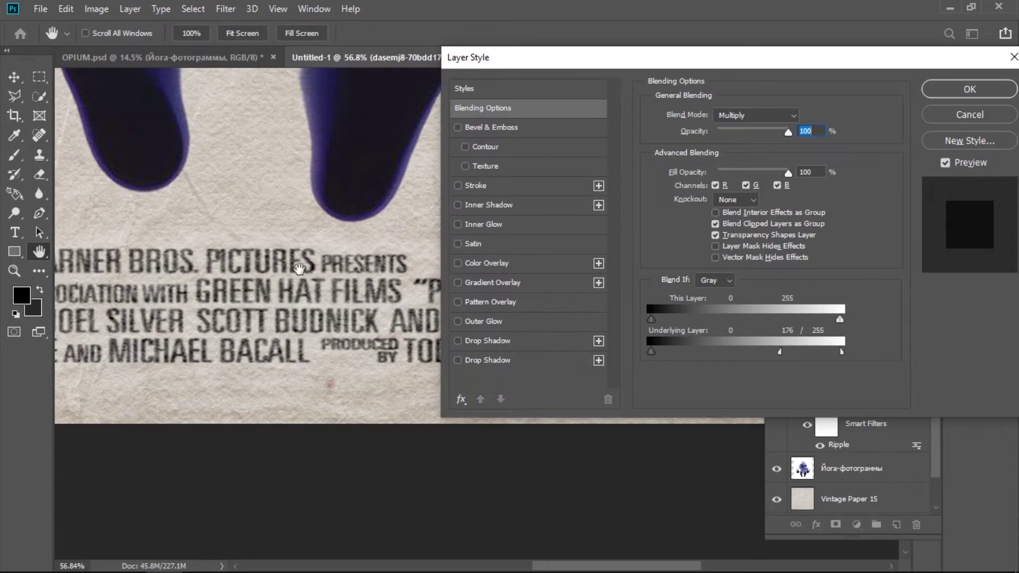
{"action": "mouse_move", "coordinate": [785, 352]}
{"action": "left_mouse_down"}
{"action": "mouse_move", "coordinate": [798, 352]}
{"action": "mouse_move", "coordinate": [788, 353]}
{"action": "left_mouse_up"}
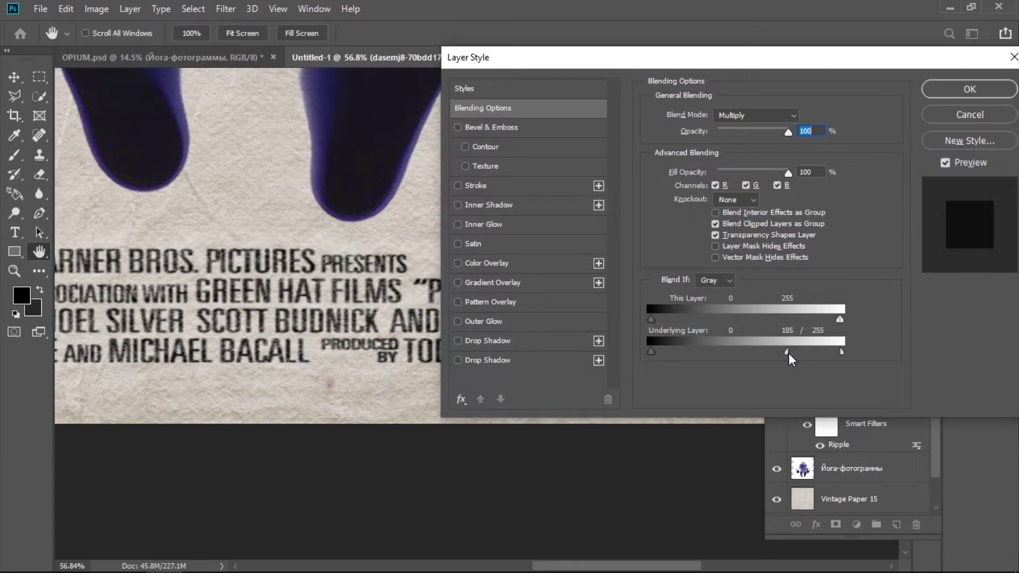
{"action": "left_click", "coordinate": [956, 86]}
{"action": "scroll", "coordinate": [337, 287], "scroll_direction": "up", "scroll_amount": 5}
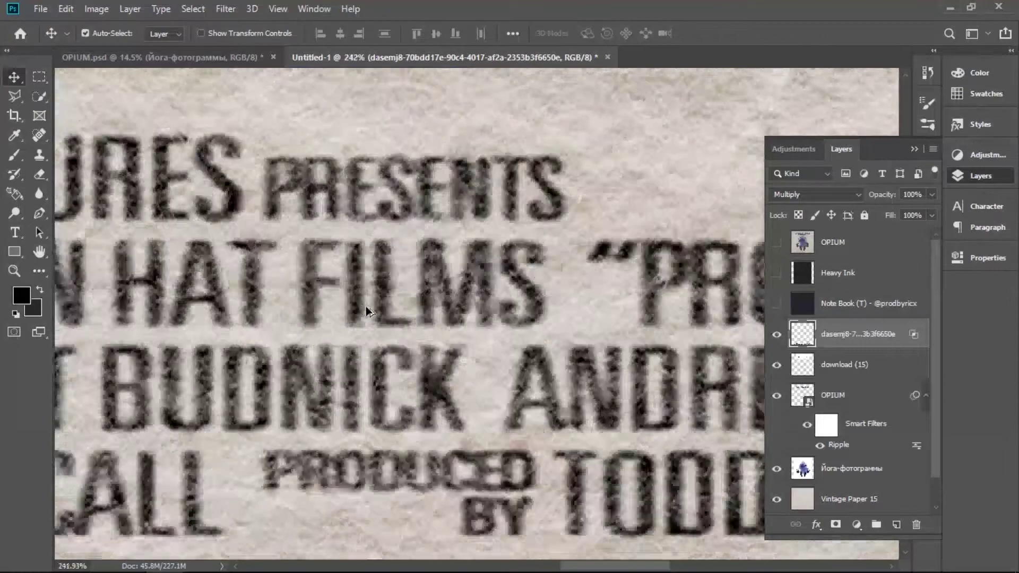
{"action": "scroll", "coordinate": [367, 311], "scroll_direction": "down", "scroll_amount": 8}
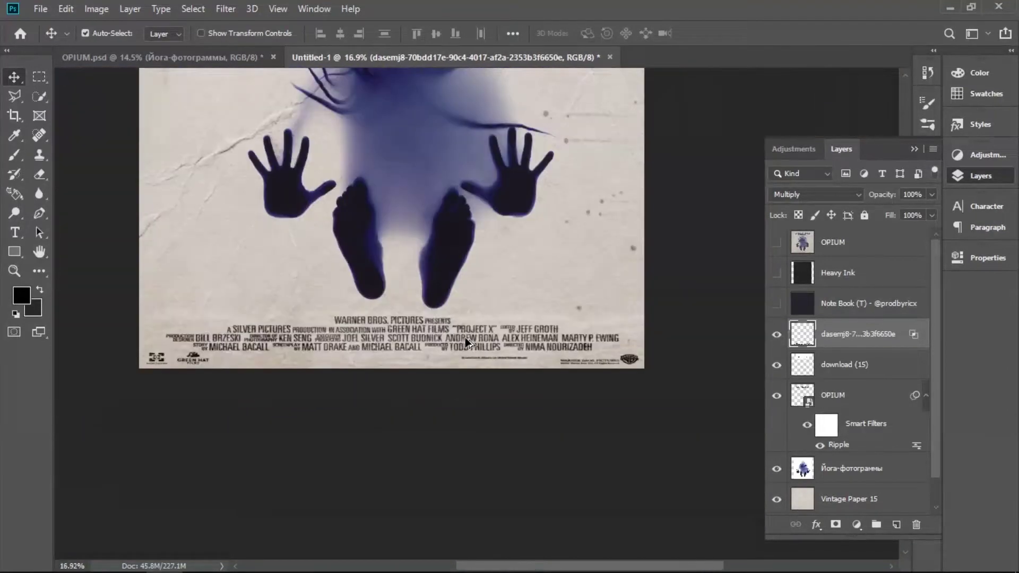
{"action": "scroll", "coordinate": [467, 342], "scroll_direction": "down", "scroll_amount": 2}
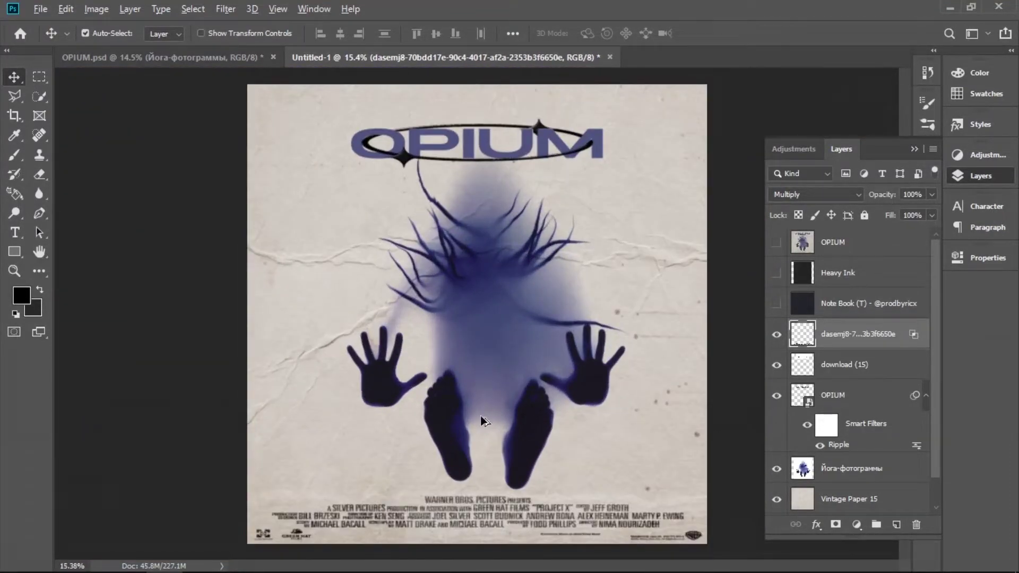
- Show the Note Book texture layer, set its blend mode to Lighten, and check its effect on the dark hands and feet
{"action": "scroll", "coordinate": [481, 416], "scroll_direction": "up", "scroll_amount": 2}
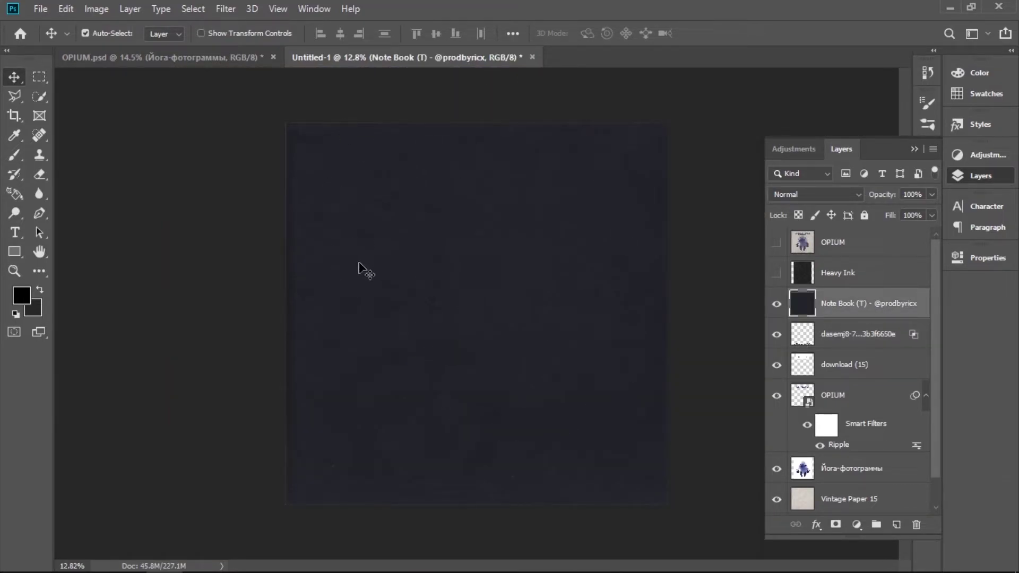
{"action": "left_click", "coordinate": [810, 194]}
{"action": "key", "text": "Down"}
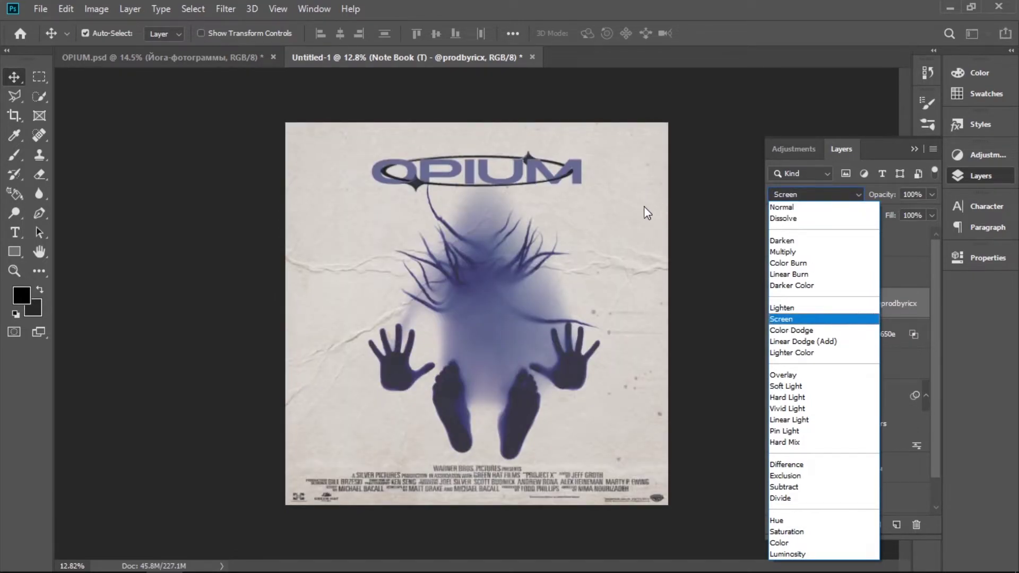
{"action": "left_click", "coordinate": [784, 308]}
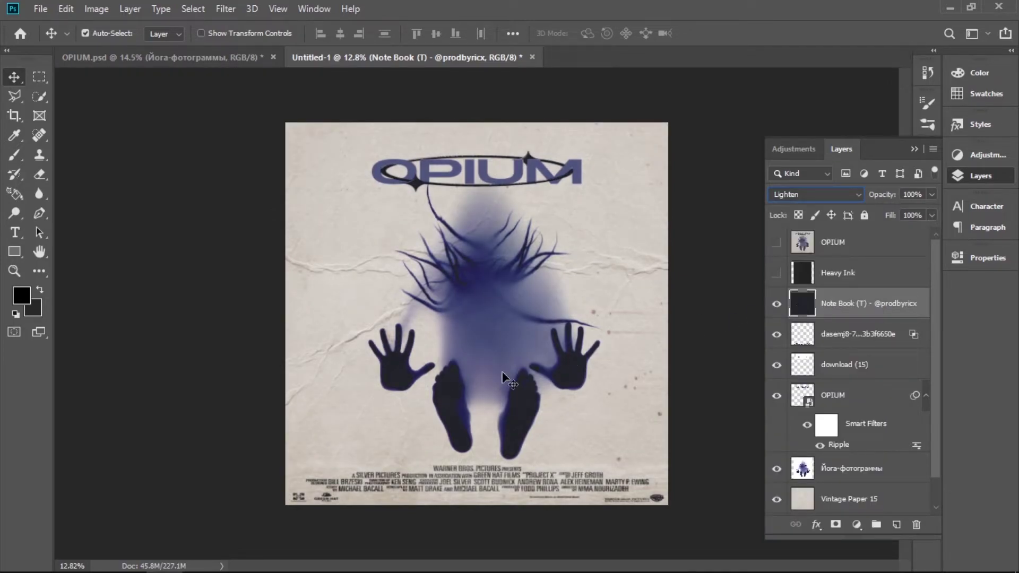
{"action": "scroll", "coordinate": [458, 359], "scroll_direction": "up", "scroll_amount": 3}
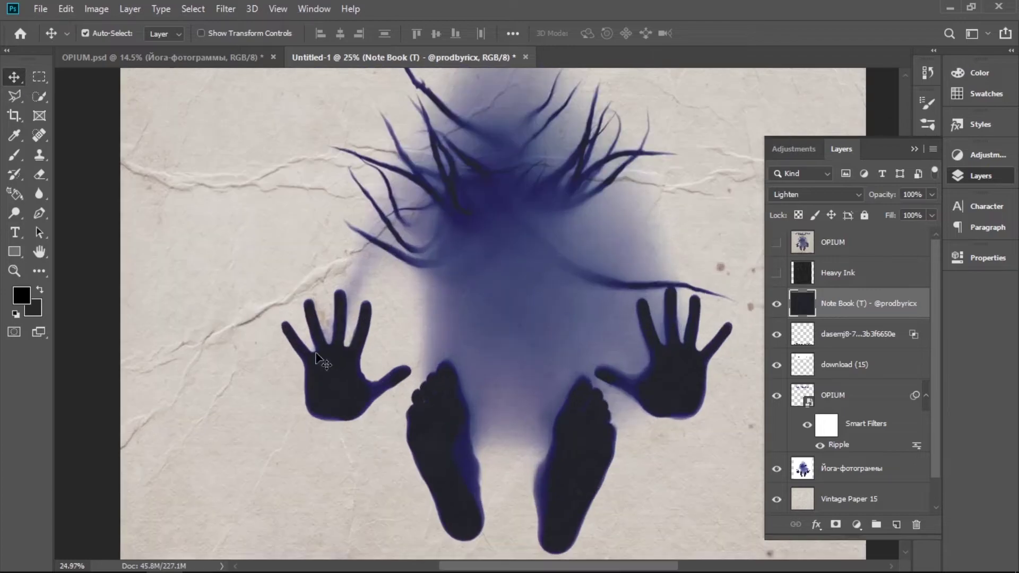
{"action": "left_click", "coordinate": [777, 306]}
{"action": "scroll", "coordinate": [458, 363], "scroll_direction": "down", "scroll_amount": 3}
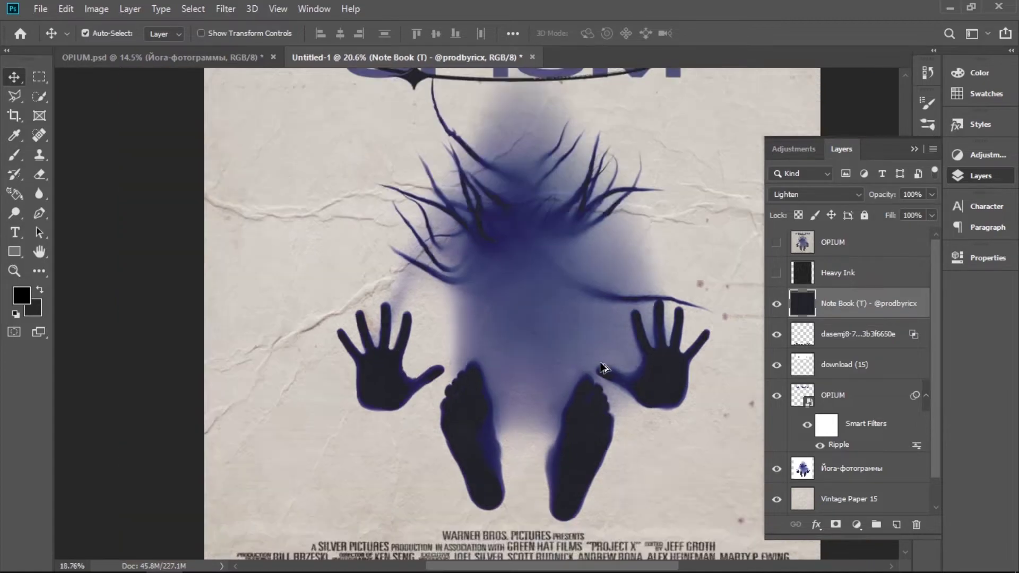
{"action": "scroll", "coordinate": [507, 387], "scroll_direction": "down", "scroll_amount": 2}
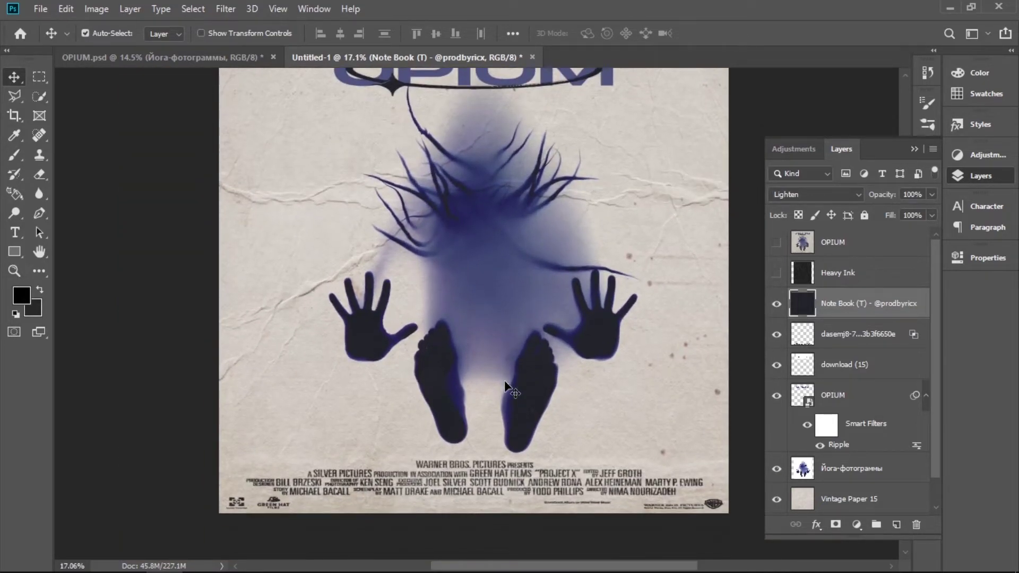
{"action": "scroll", "coordinate": [527, 377], "scroll_direction": "up", "scroll_amount": 3}
{"action": "scroll", "coordinate": [531, 359], "scroll_direction": "up", "scroll_amount": 3}
- Show the Heavy Ink texture layer and stretch it to cover the full width of the canvas
{"action": "left_click", "coordinate": [833, 272]}
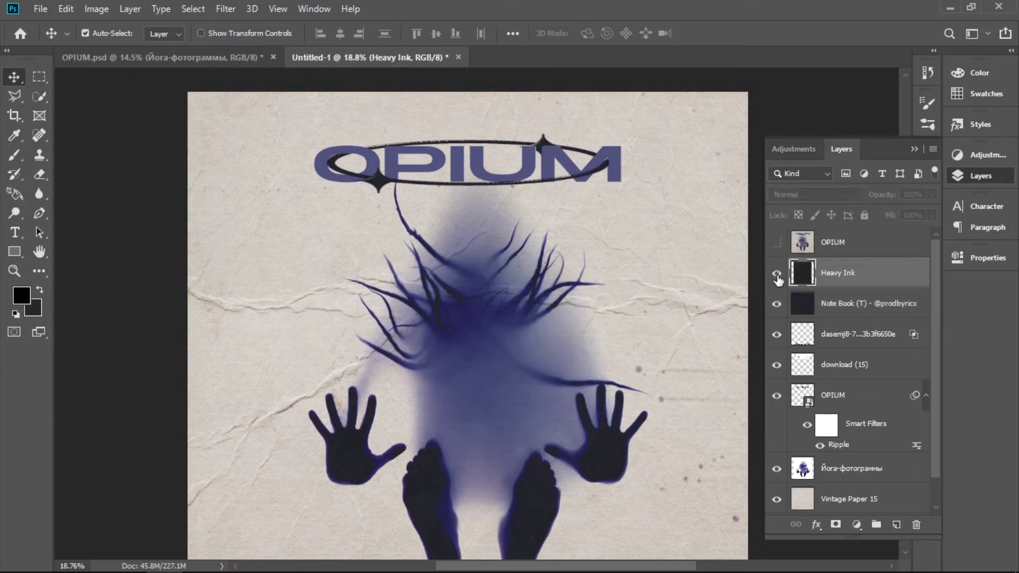
{"action": "left_click", "coordinate": [776, 273]}
{"action": "scroll", "coordinate": [519, 336], "scroll_direction": "down", "scroll_amount": 3}
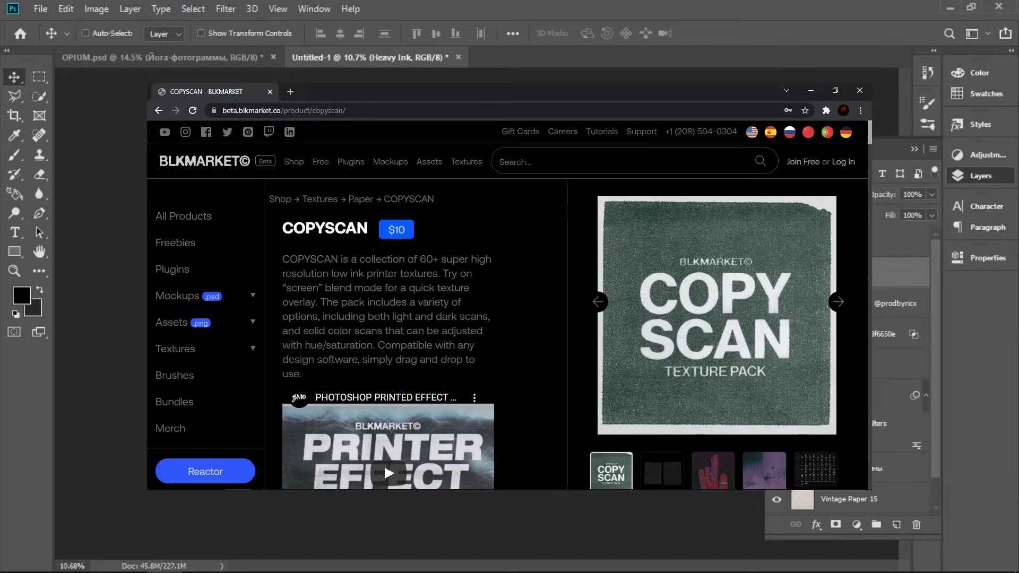
{"action": "key", "text": "ctrl+t"}
{"action": "left_click_drag", "start_coordinate": [604, 317], "coordinate": [640, 320]}
{"action": "key", "text": "Return"}
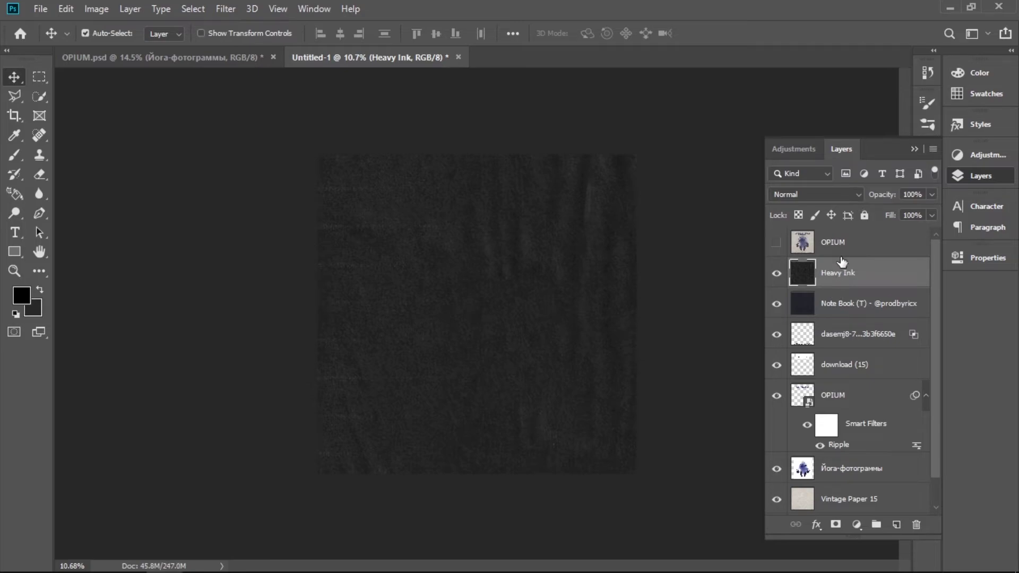
- Set the Heavy Ink layer's blend mode to Screen so its grain overlays the whole poster
{"action": "left_click", "coordinate": [822, 194]}
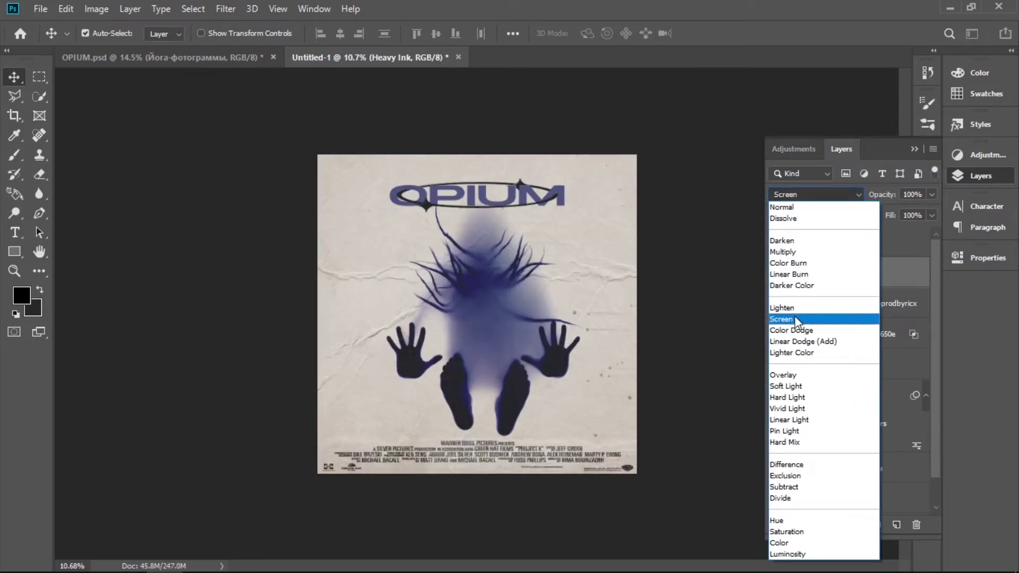
{"action": "left_click", "coordinate": [796, 319]}
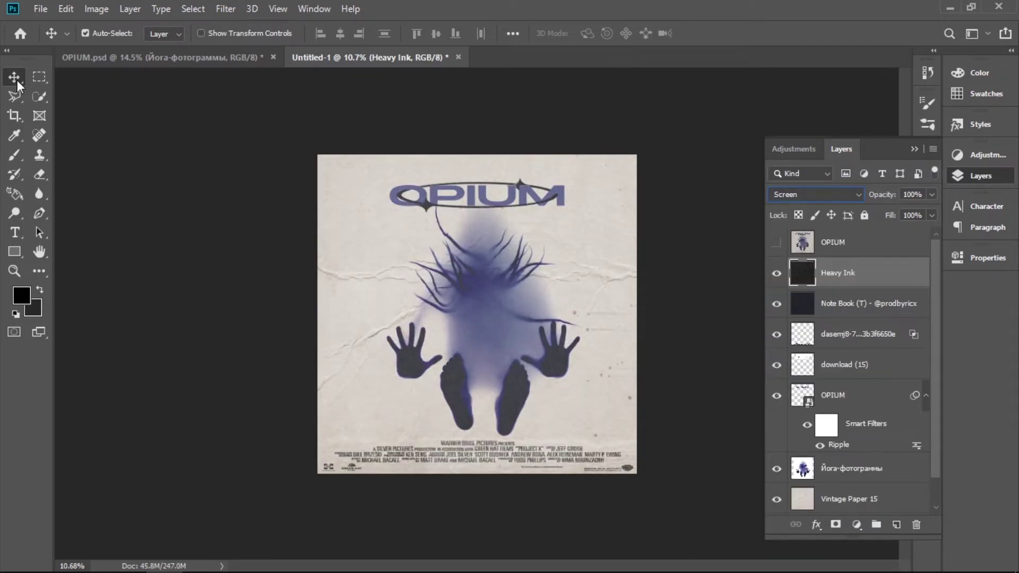
{"action": "scroll", "coordinate": [484, 389], "scroll_direction": "up", "scroll_amount": 3}
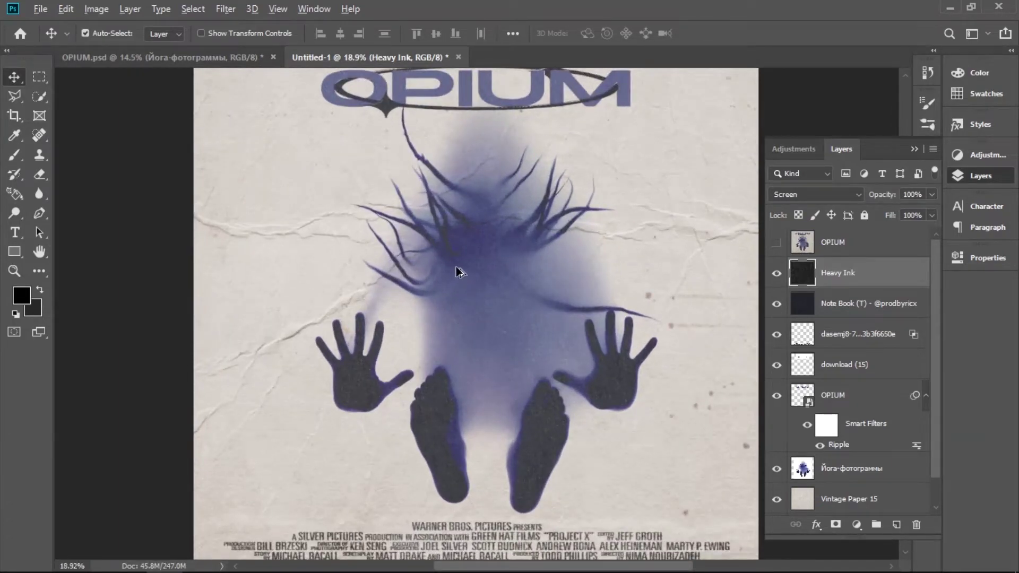
{"action": "scroll", "coordinate": [457, 266], "scroll_direction": "down", "scroll_amount": 2}
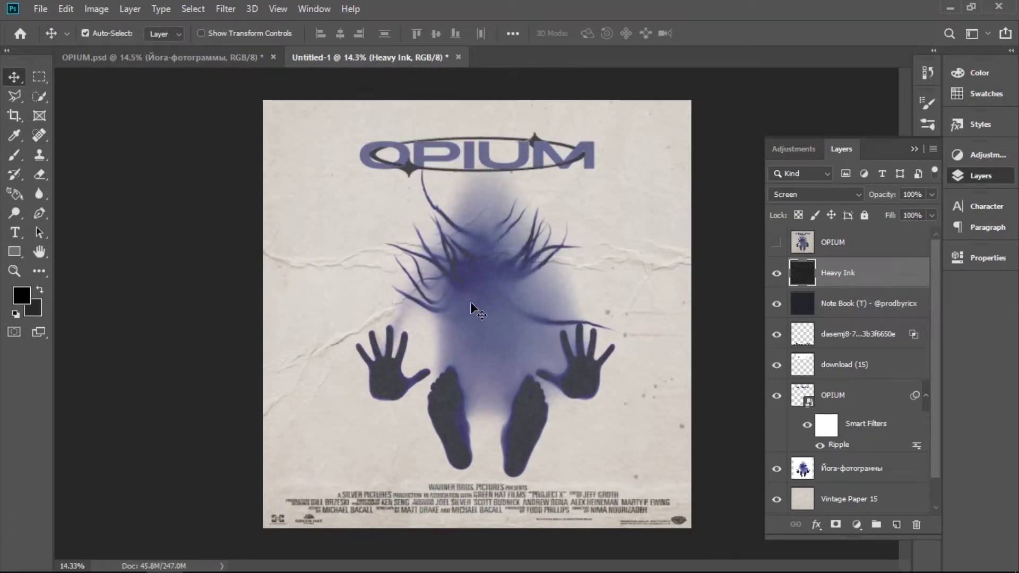
- Soften the OPIUM title smart object with a Gaussian Blur of 2 pixels radius
{"action": "scroll", "coordinate": [575, 296], "scroll_direction": "up", "scroll_amount": 5}
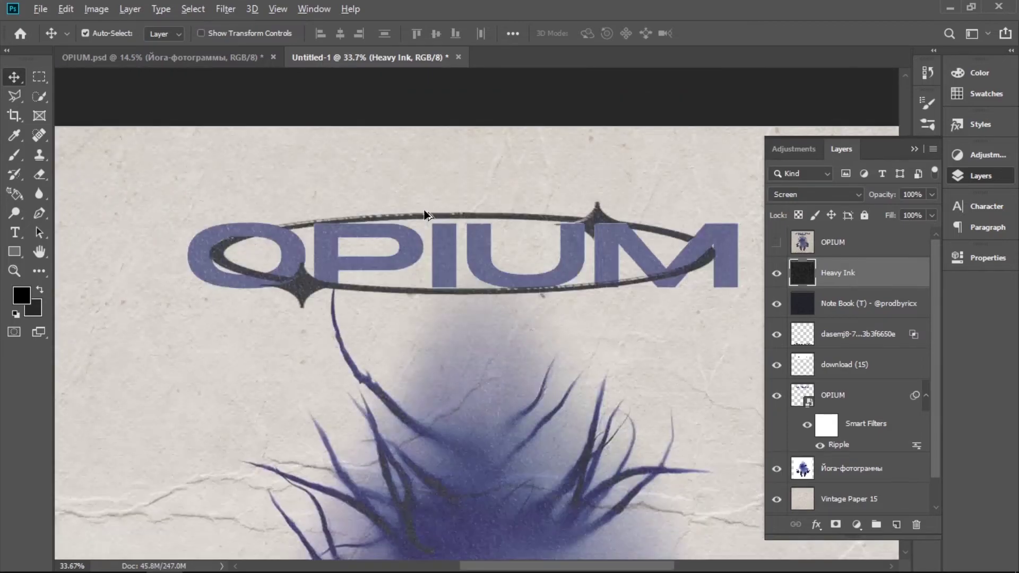
{"action": "scroll", "coordinate": [850, 388], "scroll_direction": "down", "scroll_amount": 1}
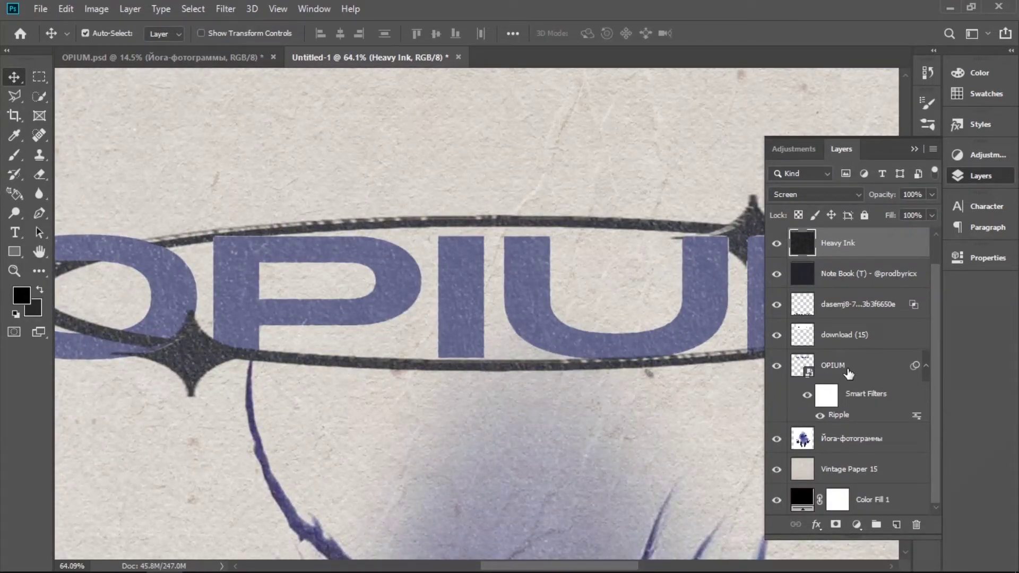
{"action": "left_click", "coordinate": [848, 371]}
{"action": "left_click", "coordinate": [233, 8]}
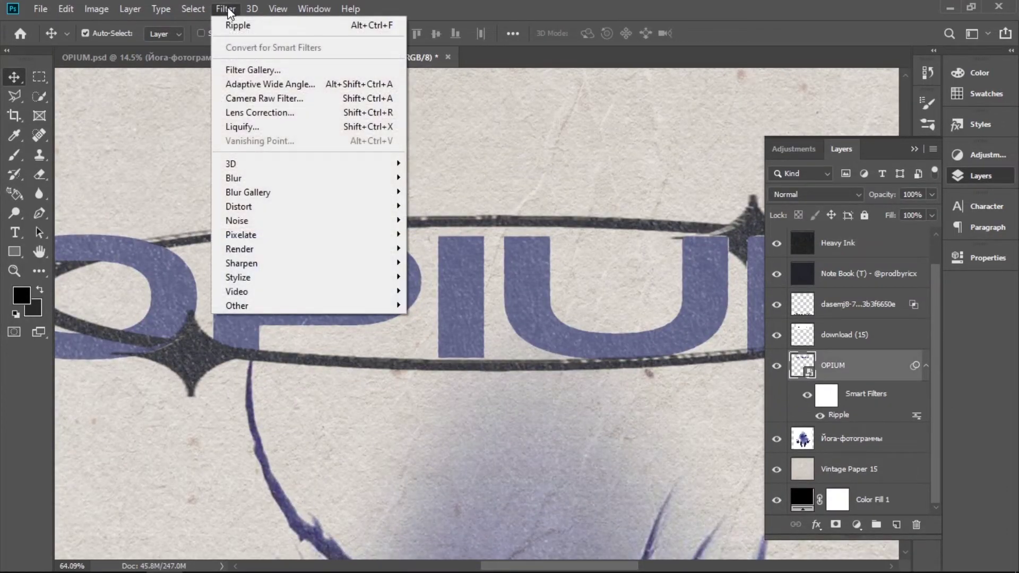
{"action": "mouse_move", "coordinate": [297, 178]}
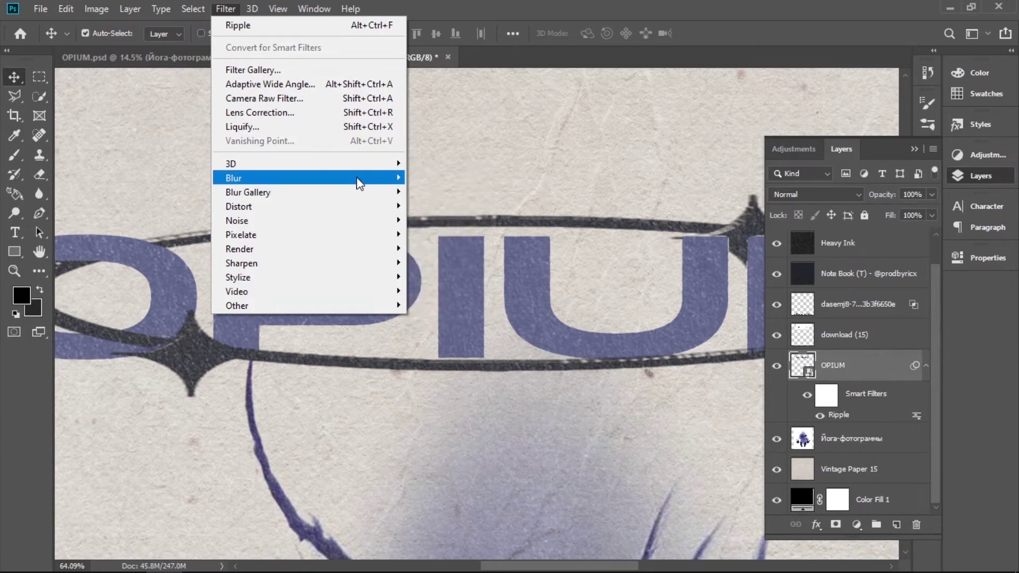
{"action": "mouse_move", "coordinate": [374, 181]}
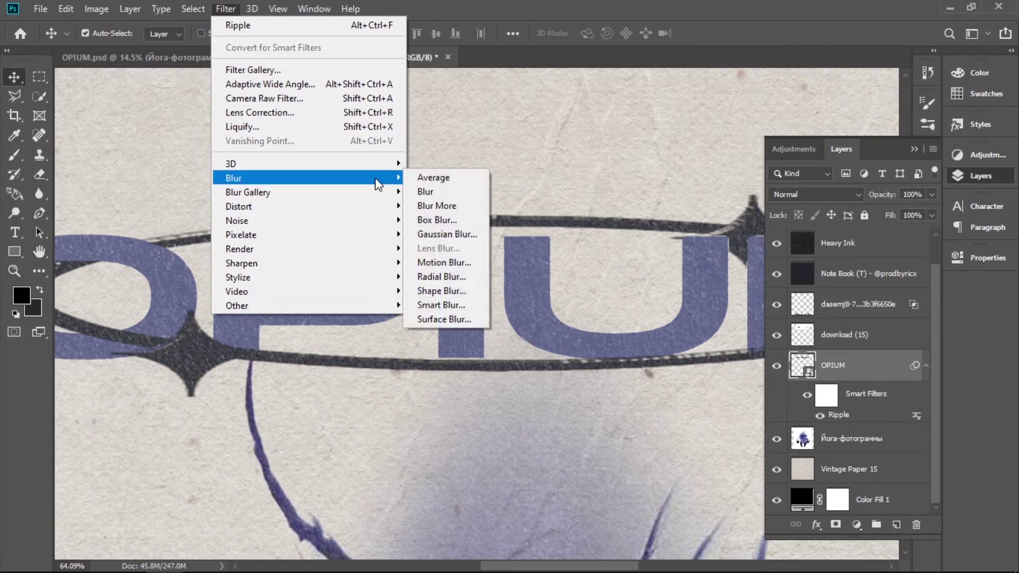
{"action": "left_click", "coordinate": [451, 234]}
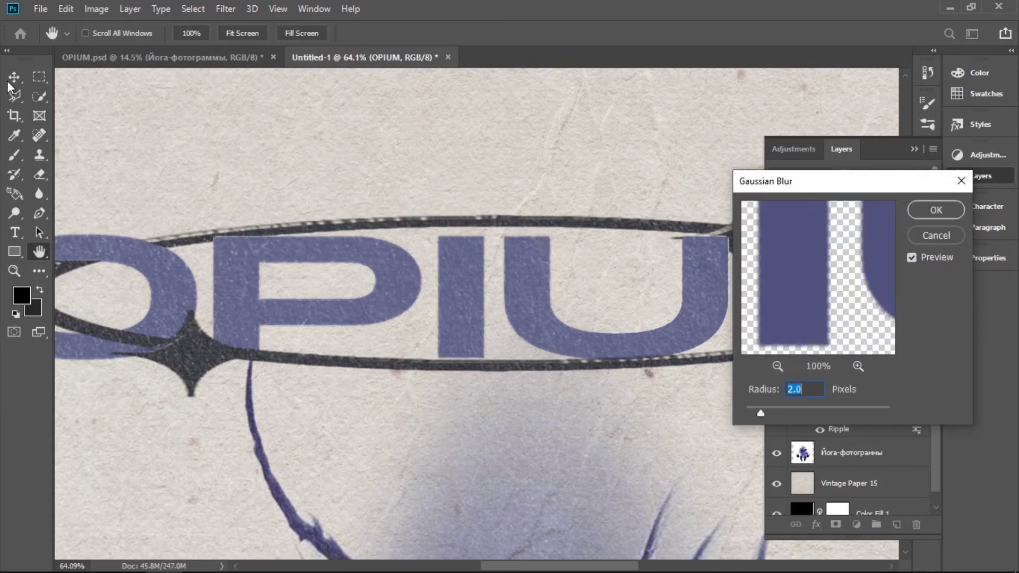
{"action": "scroll", "coordinate": [391, 314], "scroll_direction": "up", "scroll_amount": 3}
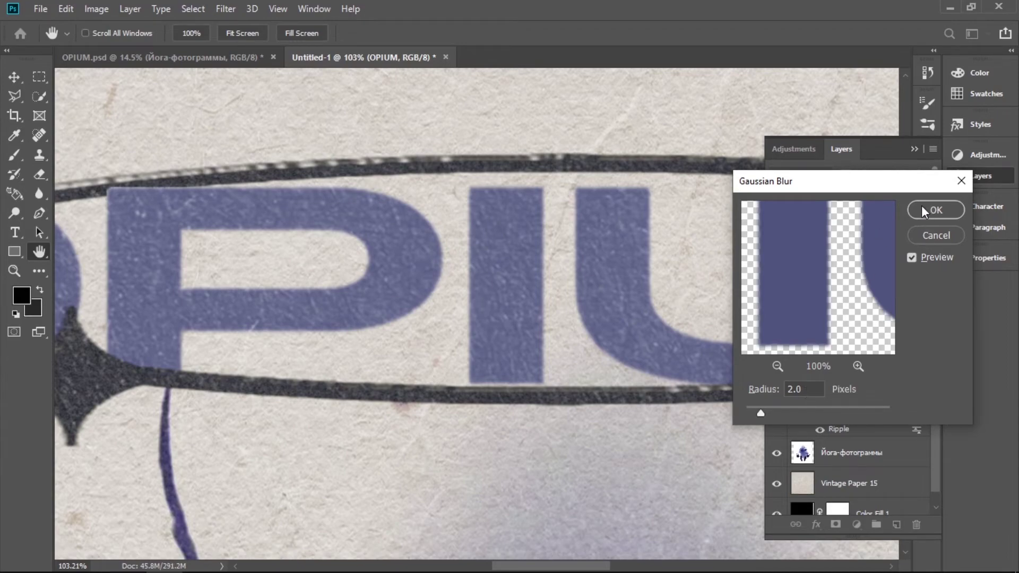
{"action": "key", "text": "BackSpace"}
{"action": "key", "text": "BackSpace"}
{"action": "key", "text": "BackSpace"}
{"action": "type", "text": "1"}
{"action": "key", "text": "BackSpace"}
{"action": "type", "text": "3"}
{"action": "key", "text": "BackSpace"}
{"action": "type", "text": "2"}
{"action": "left_click", "coordinate": [936, 210]}
- Apply the same Gaussian Blur to the photogram figure layer and check the softened figure and credits
{"action": "scroll", "coordinate": [577, 95], "scroll_direction": "down", "scroll_amount": 3}
{"action": "scroll", "coordinate": [505, 261], "scroll_direction": "down", "scroll_amount": 5}
{"action": "scroll", "coordinate": [504, 261], "scroll_direction": "down", "scroll_amount": 5}
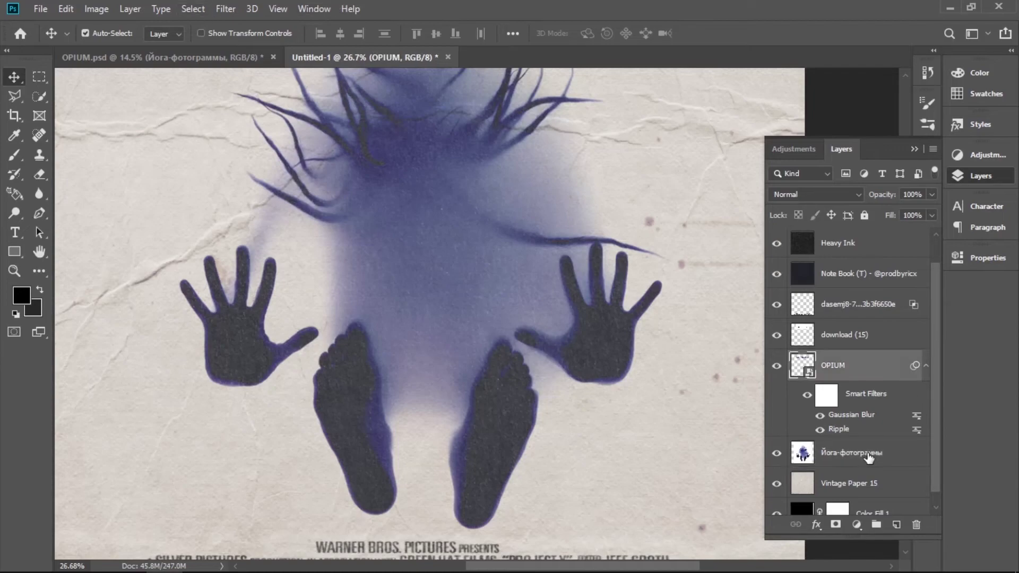
{"action": "left_click", "coordinate": [893, 457]}
{"action": "left_click", "coordinate": [225, 9]}
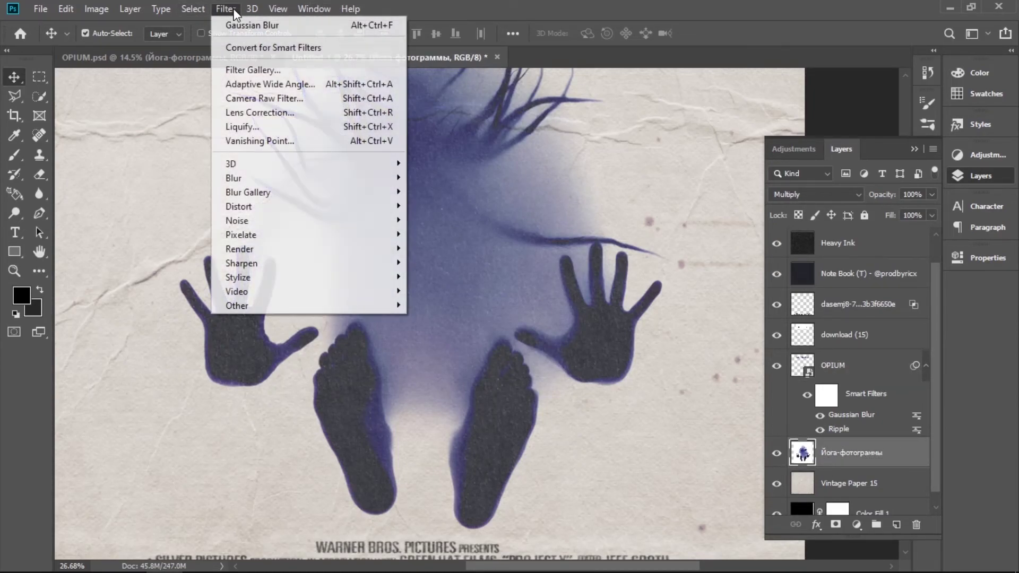
{"action": "left_click", "coordinate": [244, 24]}
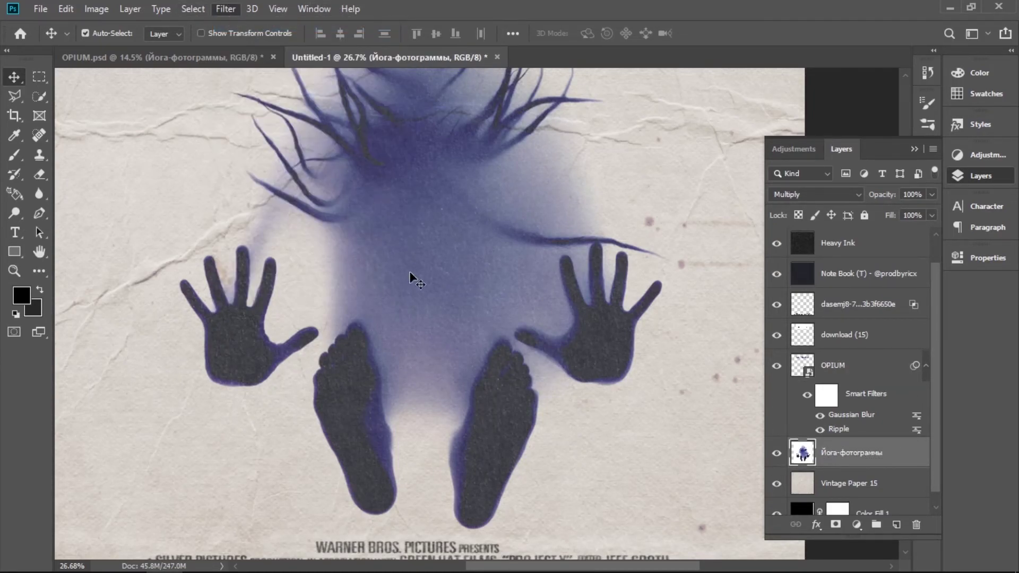
{"action": "scroll", "coordinate": [445, 306], "scroll_direction": "down", "scroll_amount": 3}
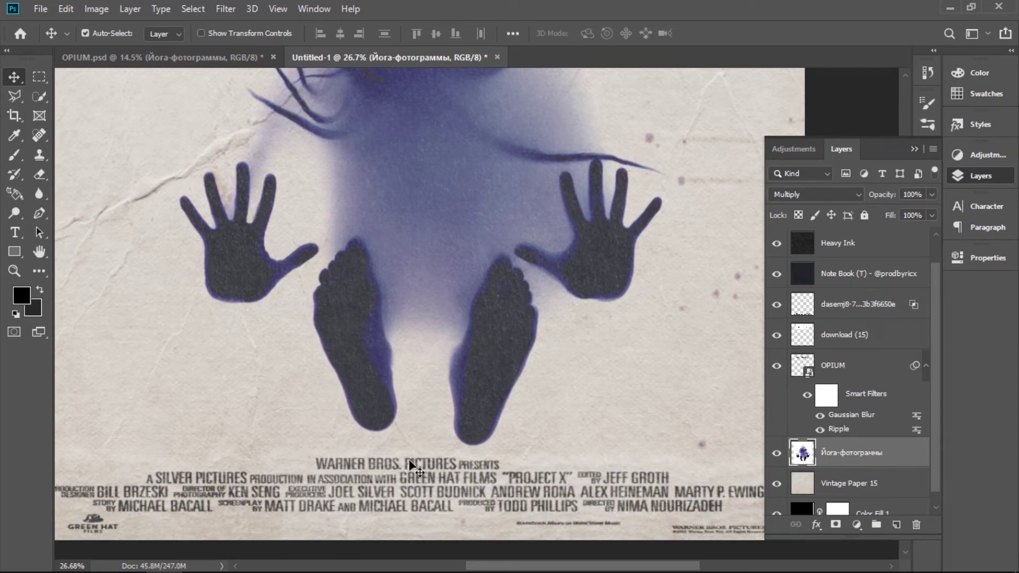
{"action": "scroll", "coordinate": [406, 469], "scroll_direction": "up", "scroll_amount": 7}
{"action": "scroll", "coordinate": [574, 549], "scroll_direction": "down", "scroll_amount": 3}
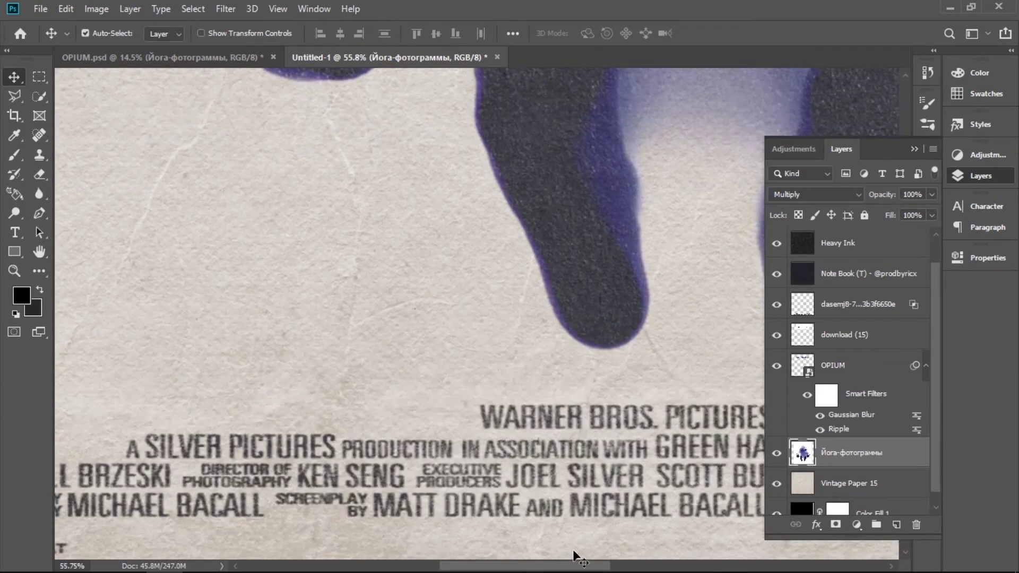
{"action": "scroll", "coordinate": [485, 435], "scroll_direction": "down", "scroll_amount": 5}
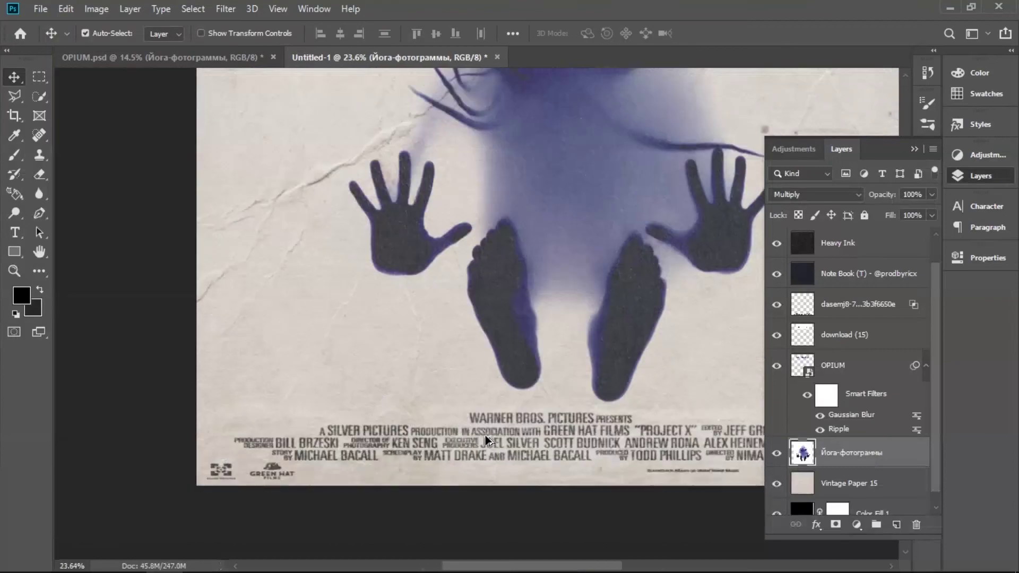
- Repeat the Gaussian Blur on the download (15) layer with the starred ring around the title
{"action": "scroll", "coordinate": [387, 117], "scroll_direction": "up", "scroll_amount": 5}
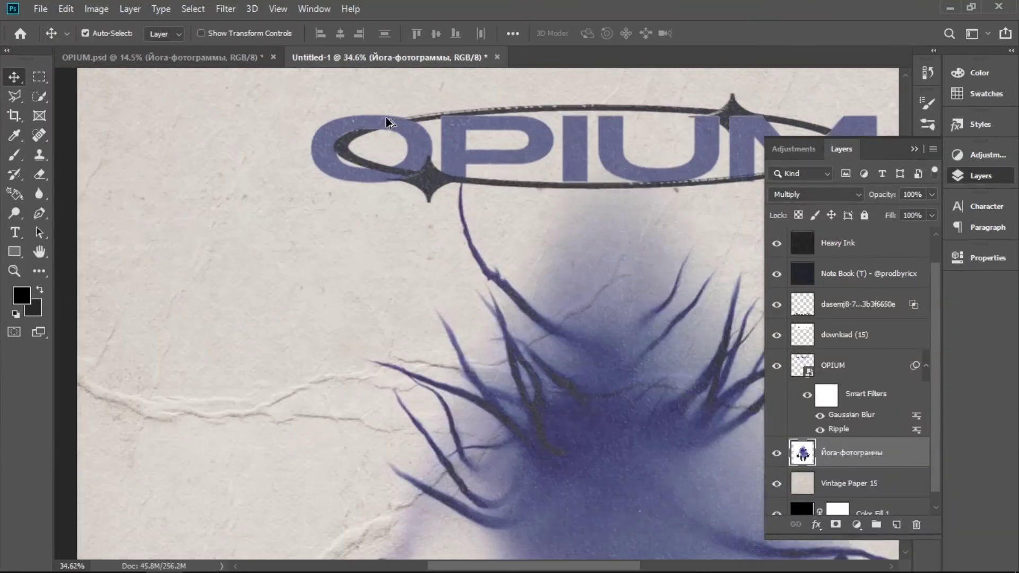
{"action": "scroll", "coordinate": [412, 137], "scroll_direction": "up", "scroll_amount": 2}
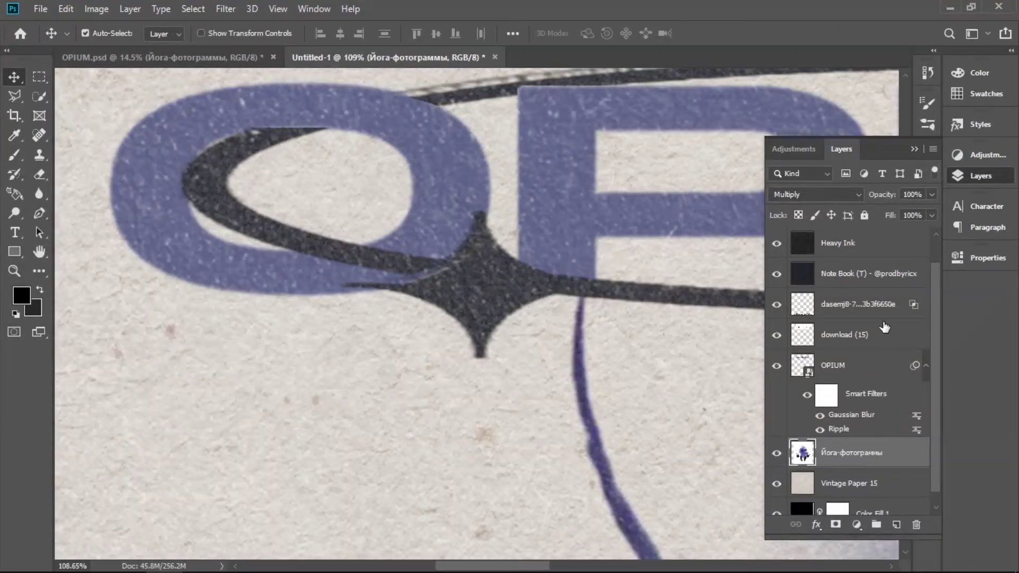
{"action": "left_click", "coordinate": [851, 366]}
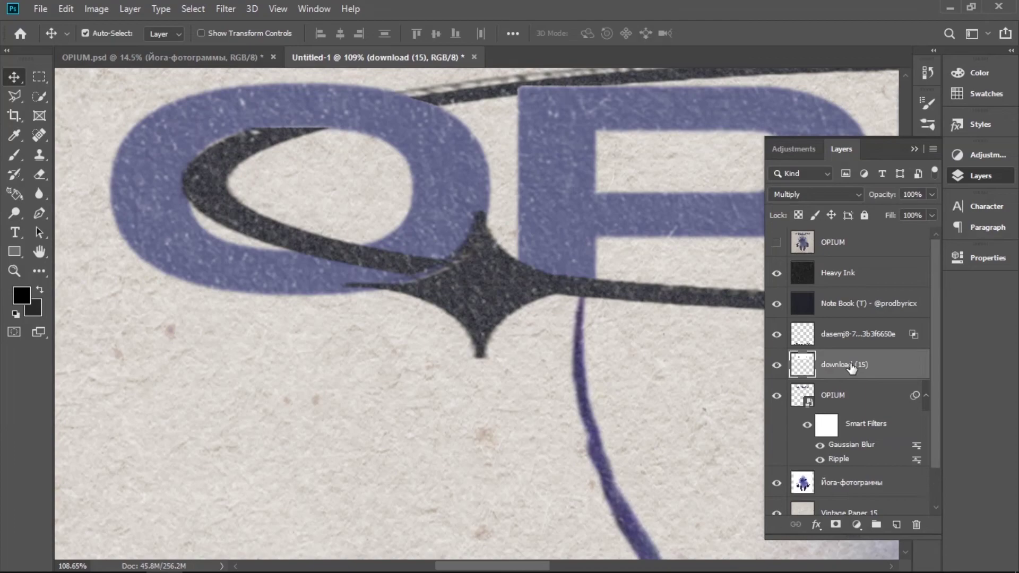
{"action": "left_click", "coordinate": [226, 9]}
{"action": "left_click", "coordinate": [225, 8]}
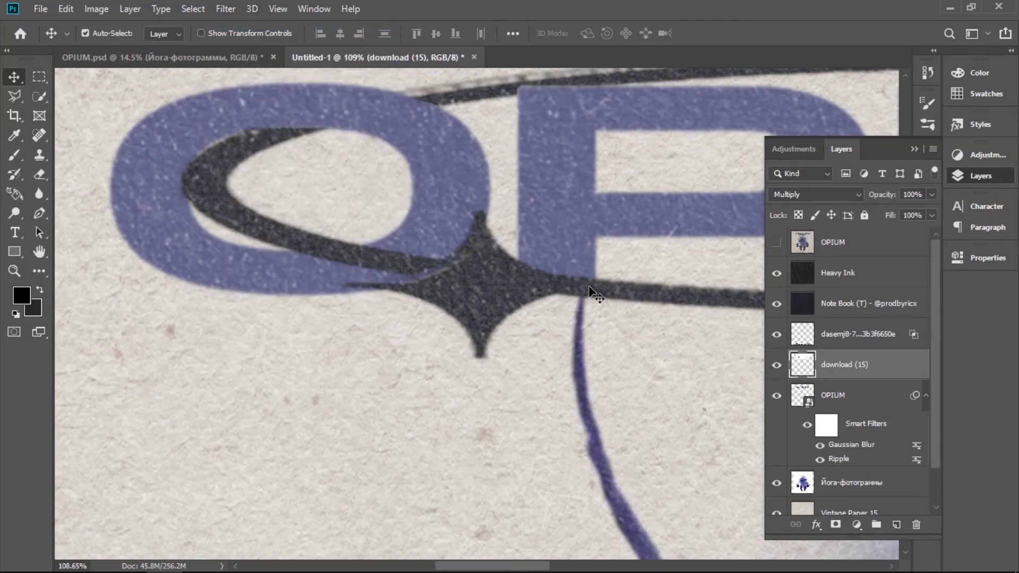
- Show the reference OPIUM poster layer at full-poster view to compare it with the recreation
{"action": "scroll", "coordinate": [18, 80], "scroll_direction": "down", "scroll_amount": 1}
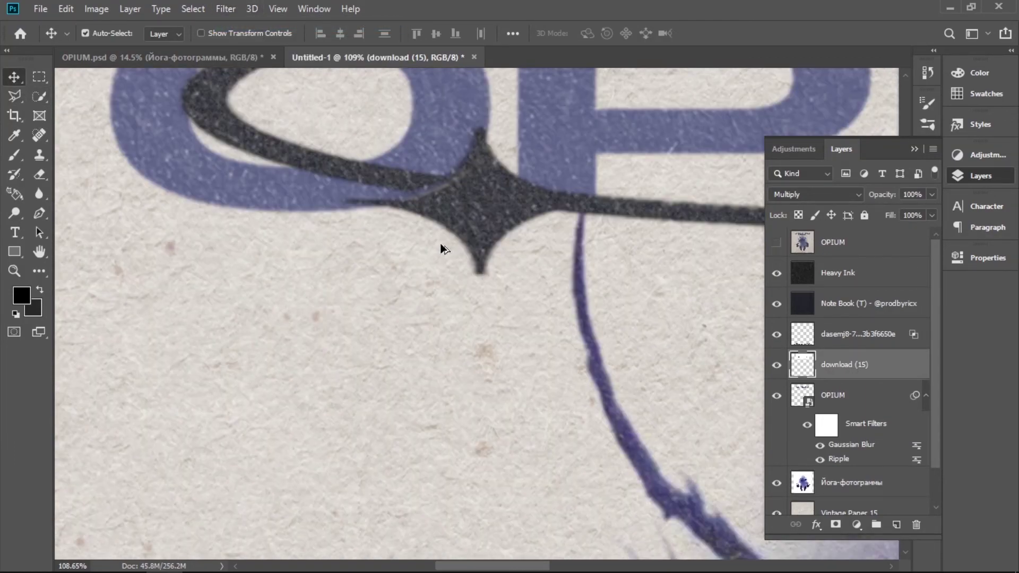
{"action": "scroll", "coordinate": [440, 243], "scroll_direction": "down", "scroll_amount": 6}
{"action": "scroll", "coordinate": [497, 391], "scroll_direction": "up", "scroll_amount": 1}
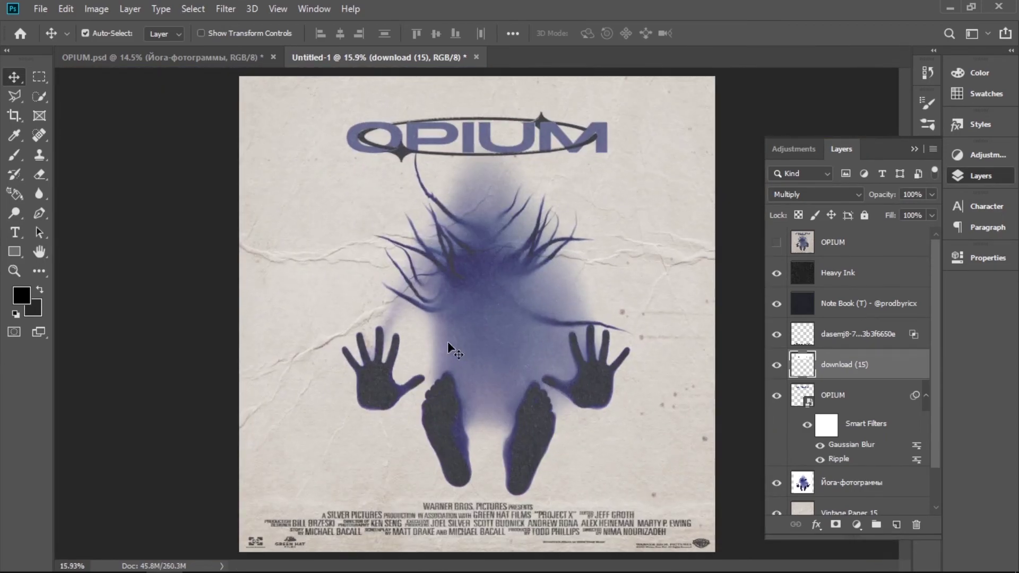
{"action": "left_click", "coordinate": [777, 243]}
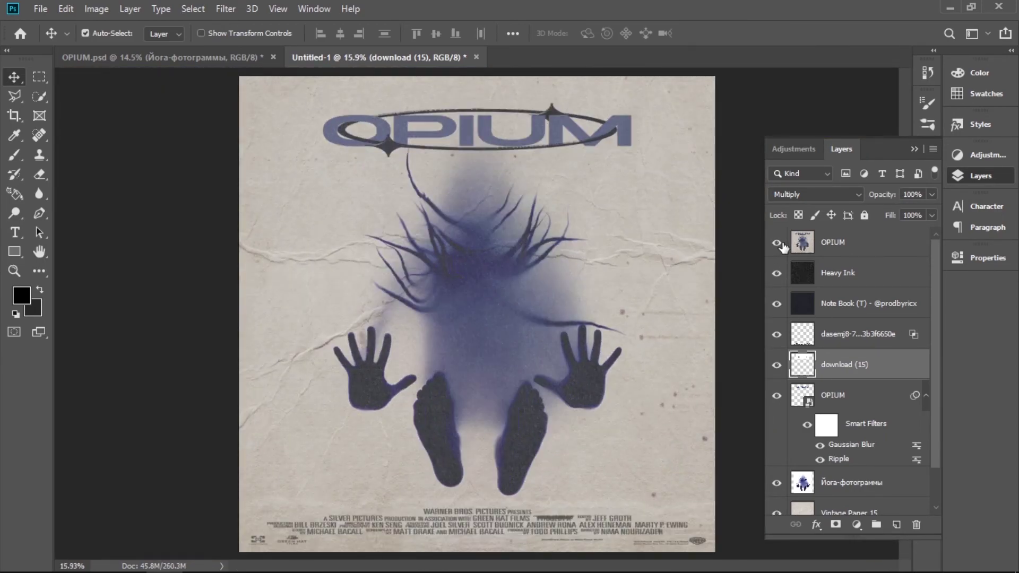